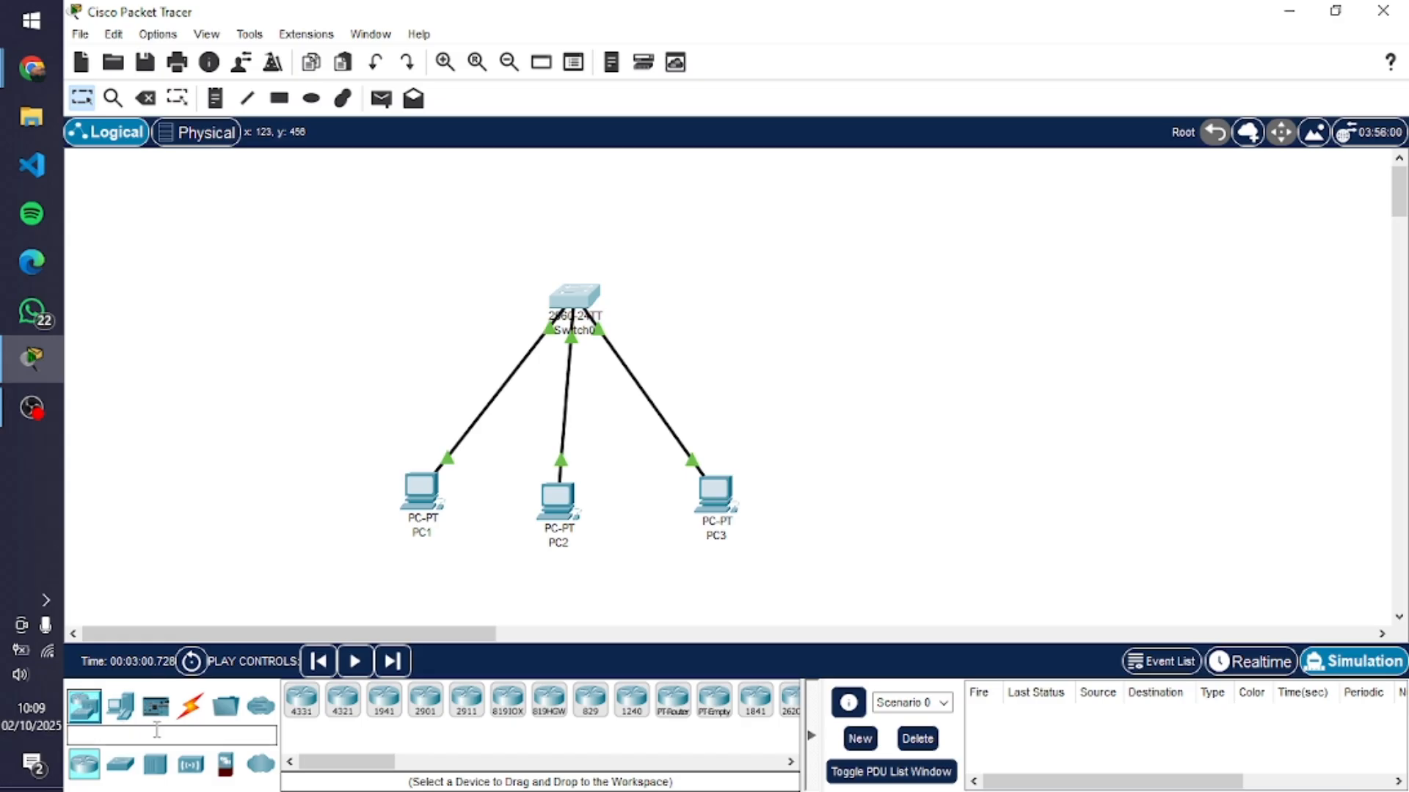
Place a new PC end device in the empty workspace area to the left of PC1
click(120, 710)
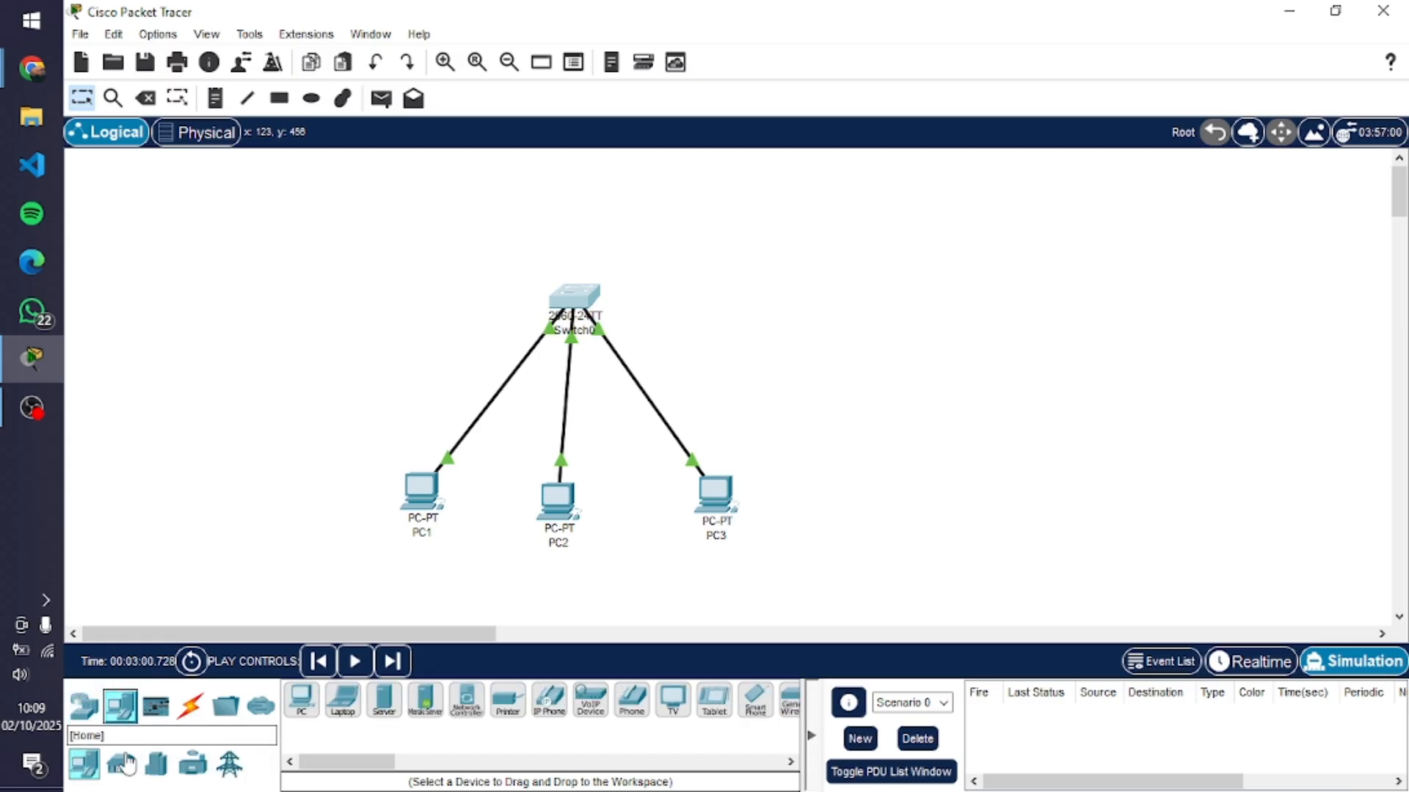
drag(83, 764, 202, 400)
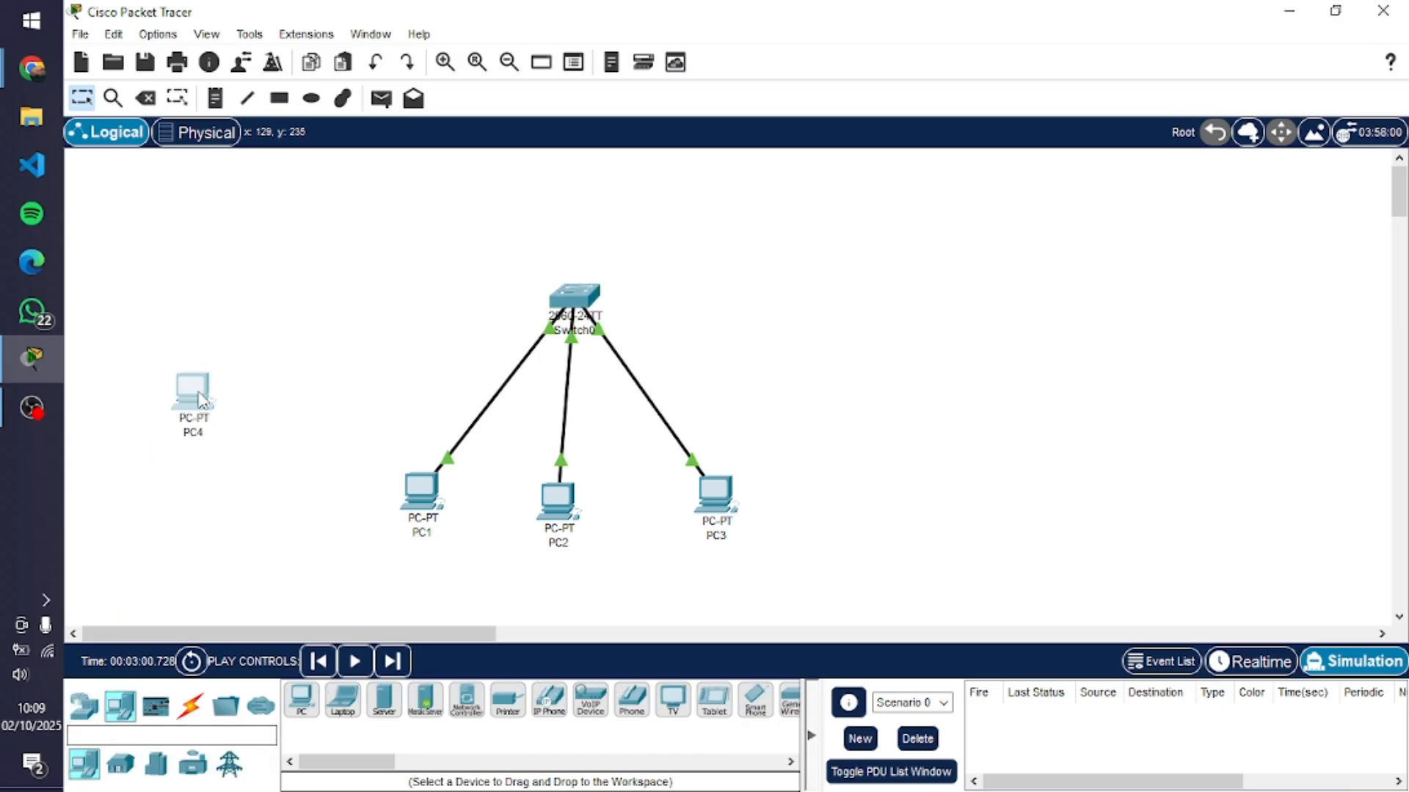
click(86, 707)
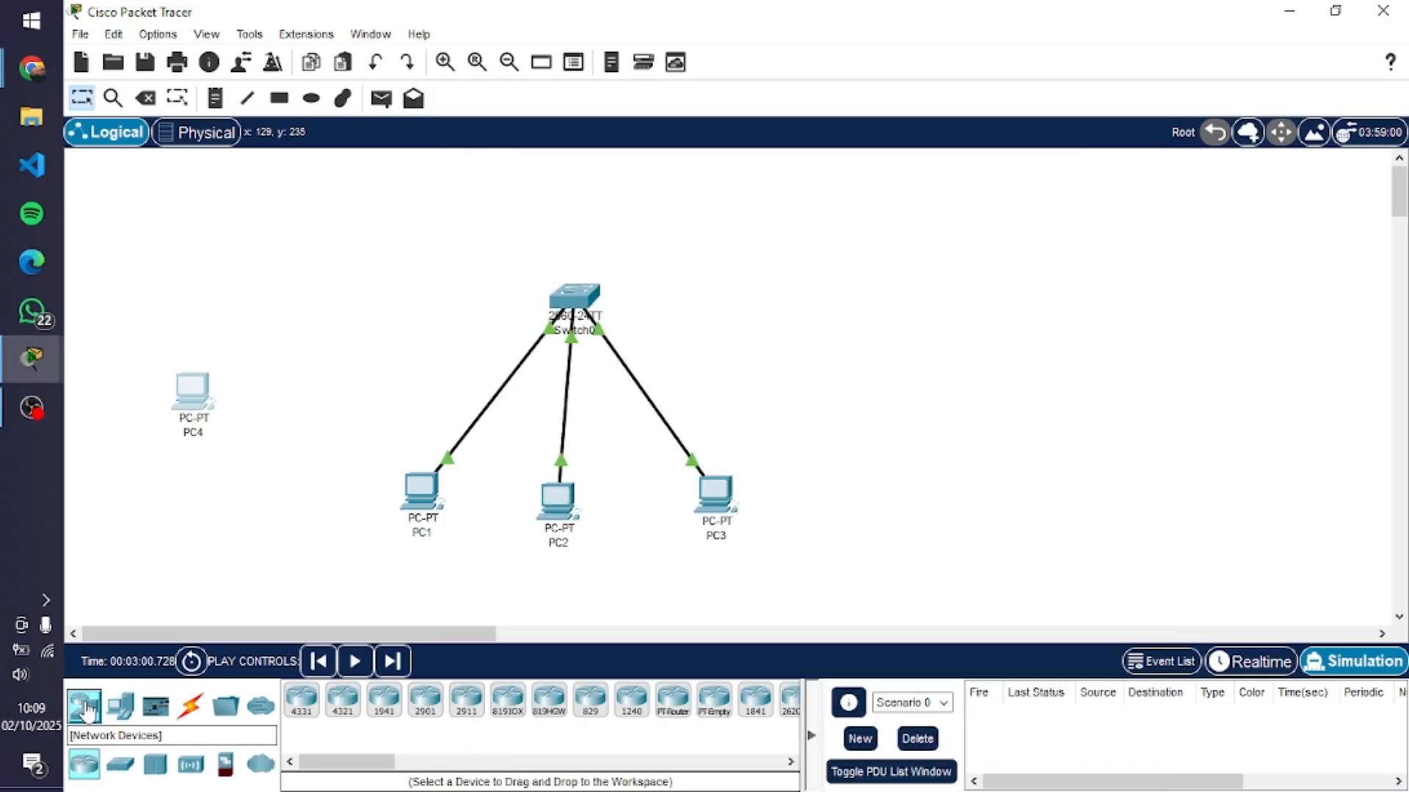
Delete the unconnected PC4 from the workspace
click(145, 97)
click(192, 396)
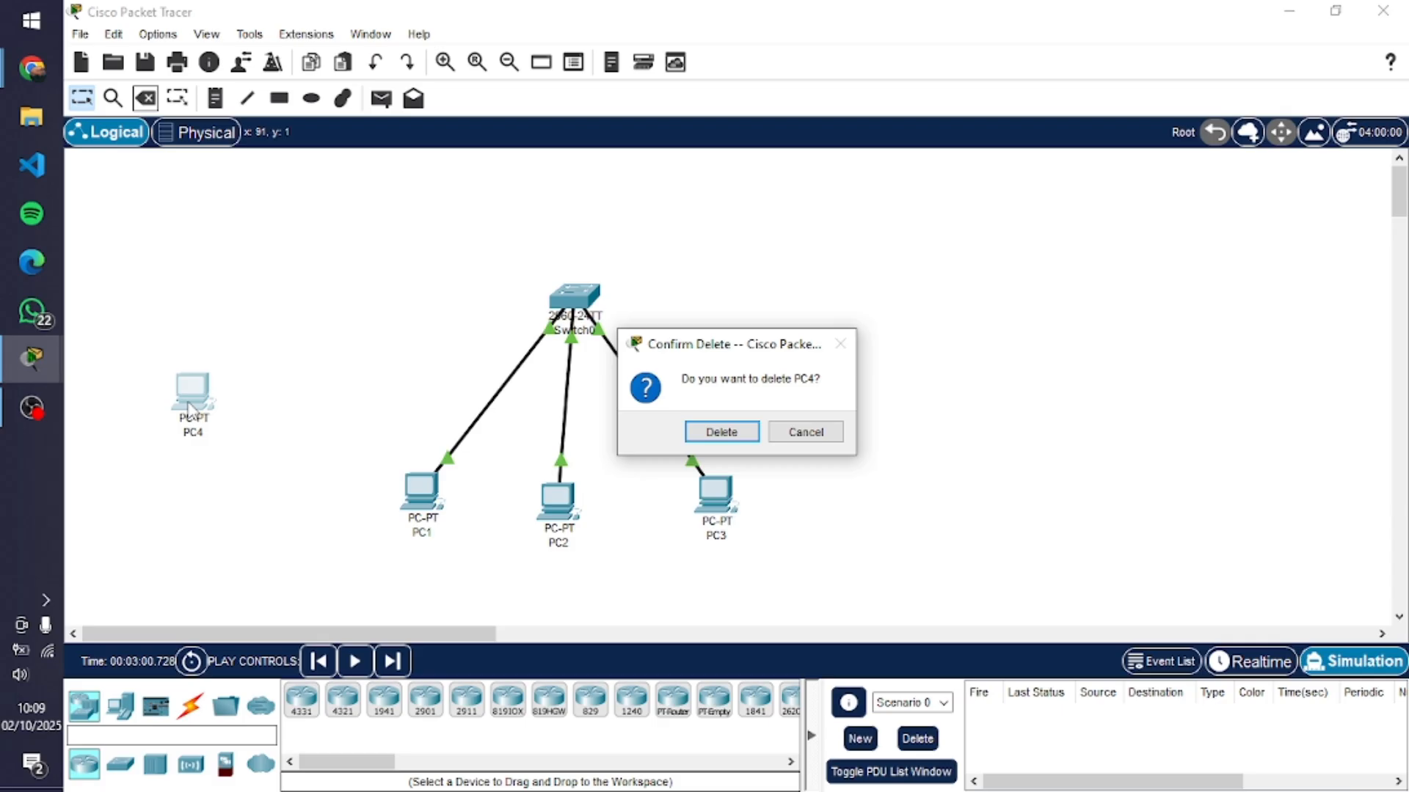
click(732, 432)
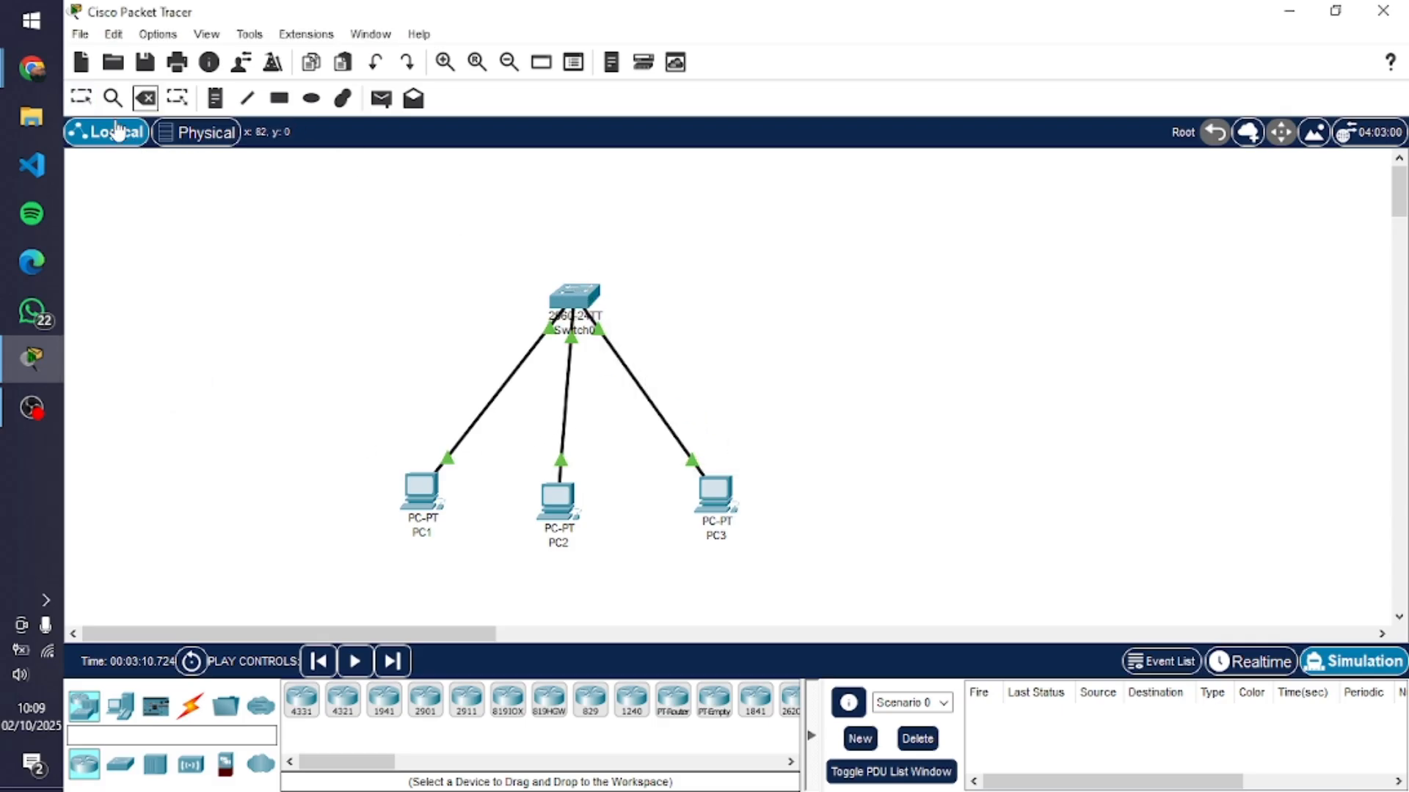
Return to the Select tool and move Switch0 slightly so it sits directly above PC2
click(90, 102)
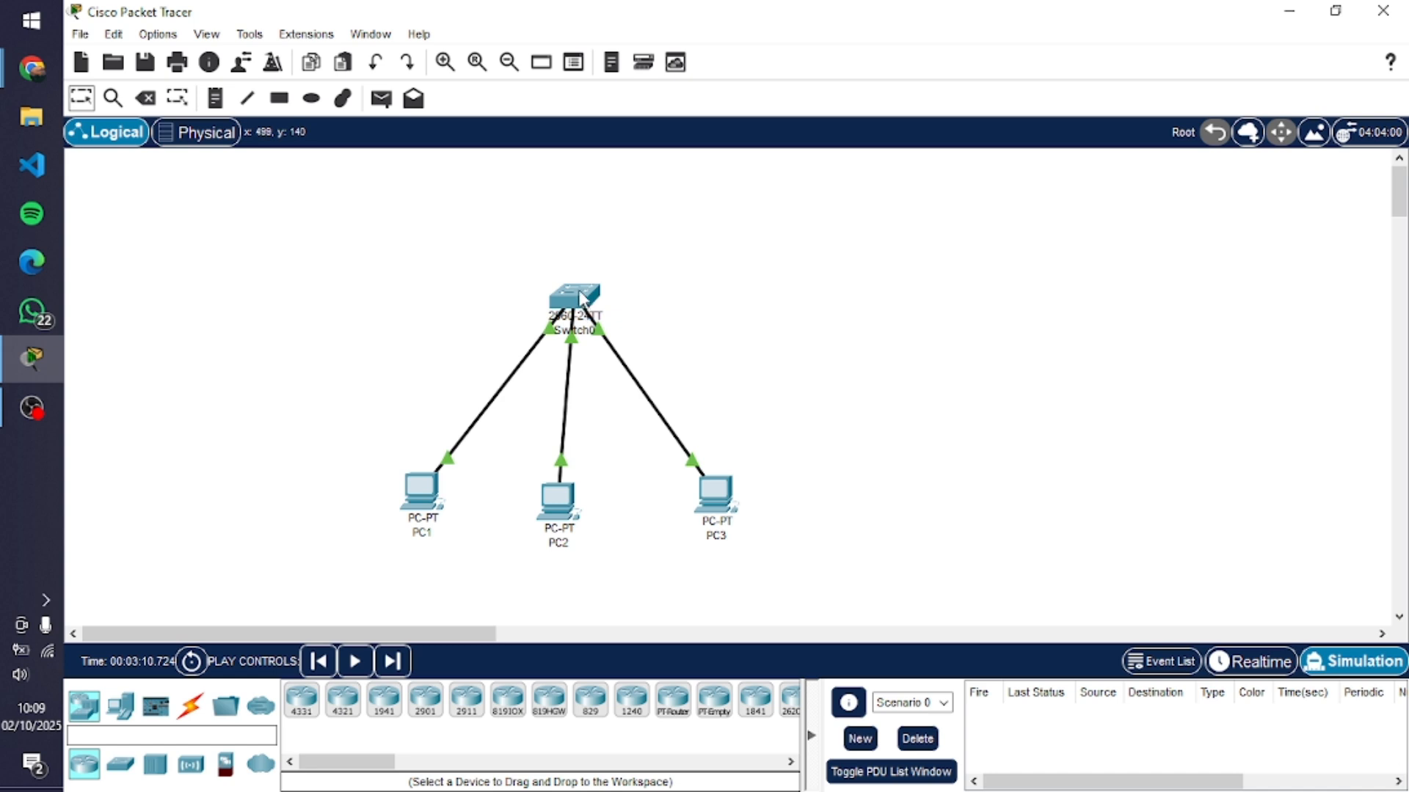
mouse_move(579, 298)
mouse_down()
mouse_move(561, 329)
mouse_move(568, 313)
mouse_up()
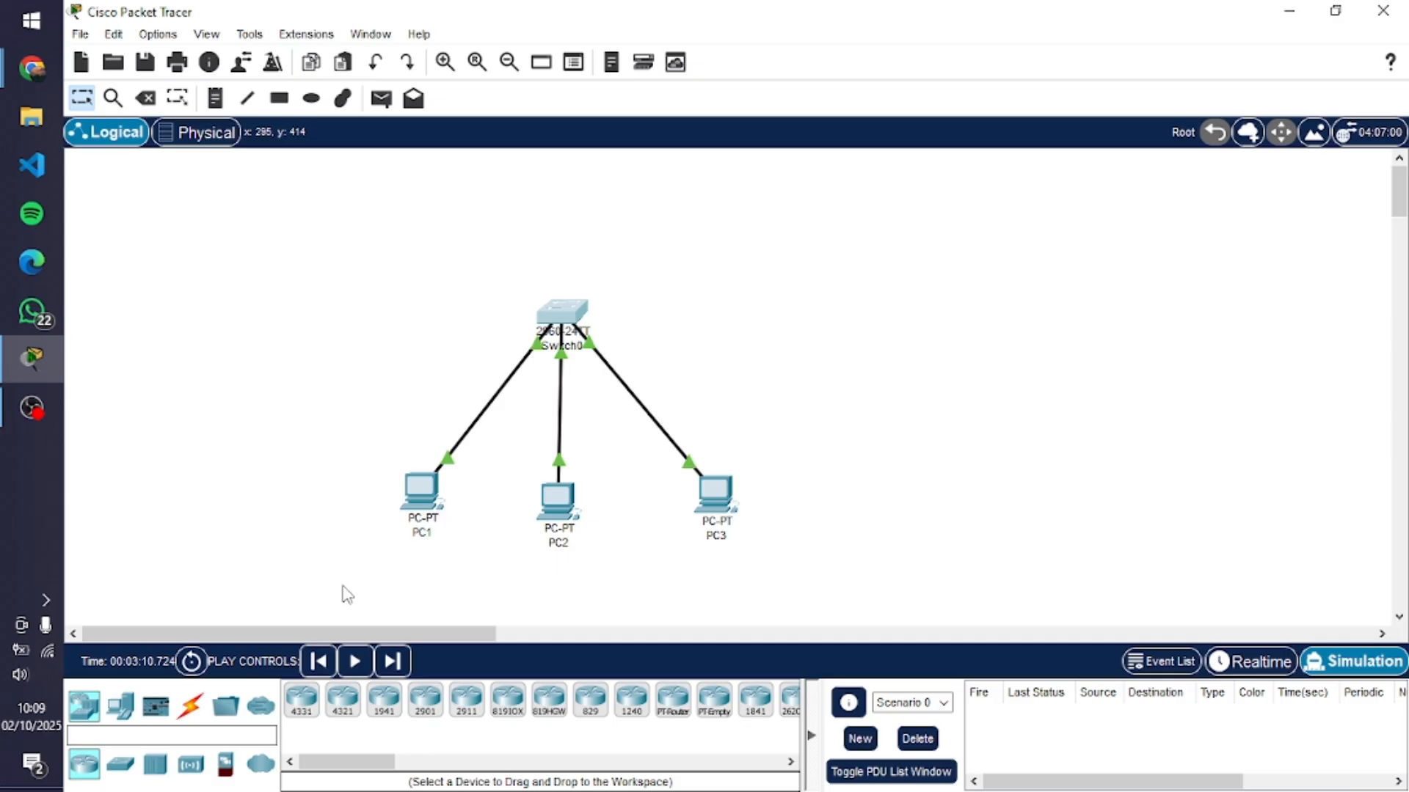
click(205, 706)
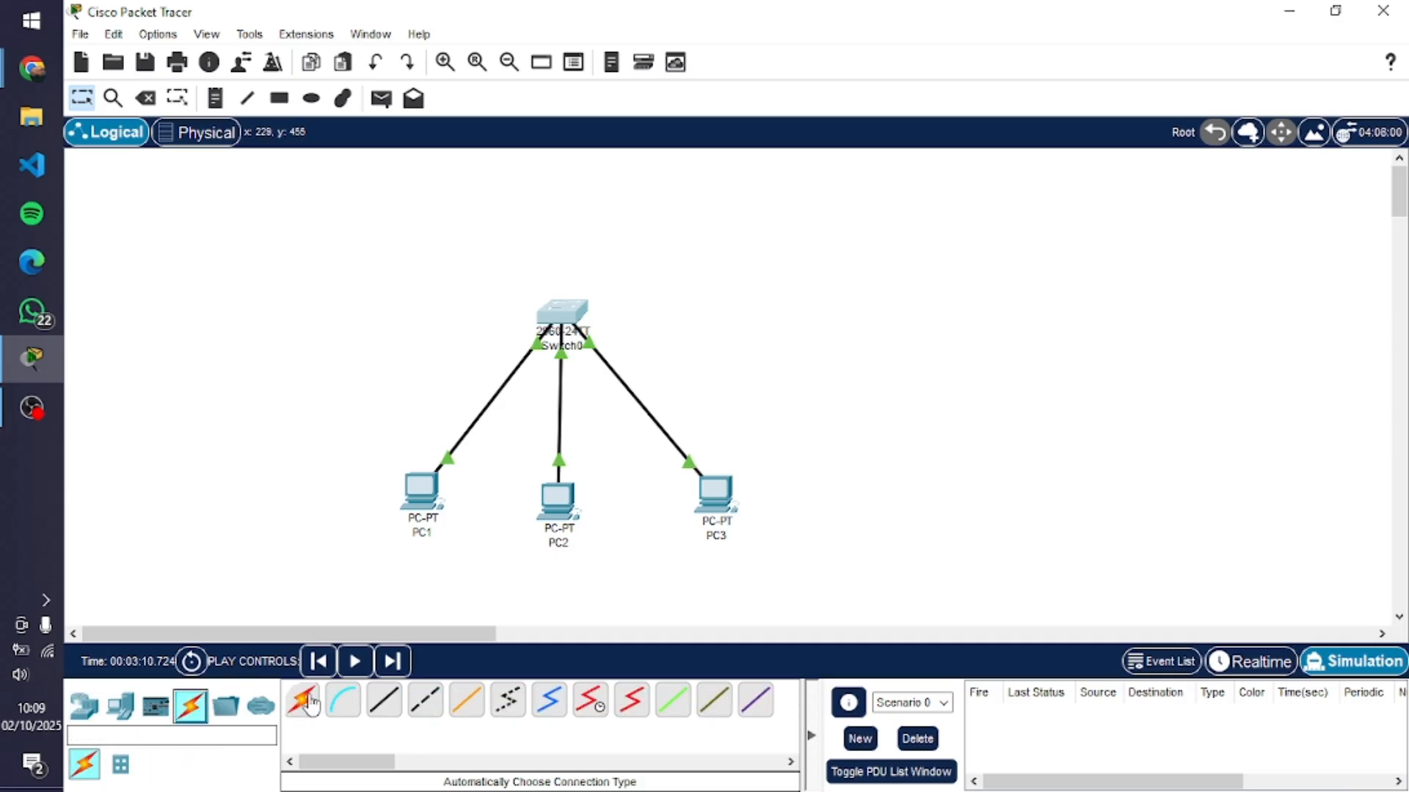
click(303, 706)
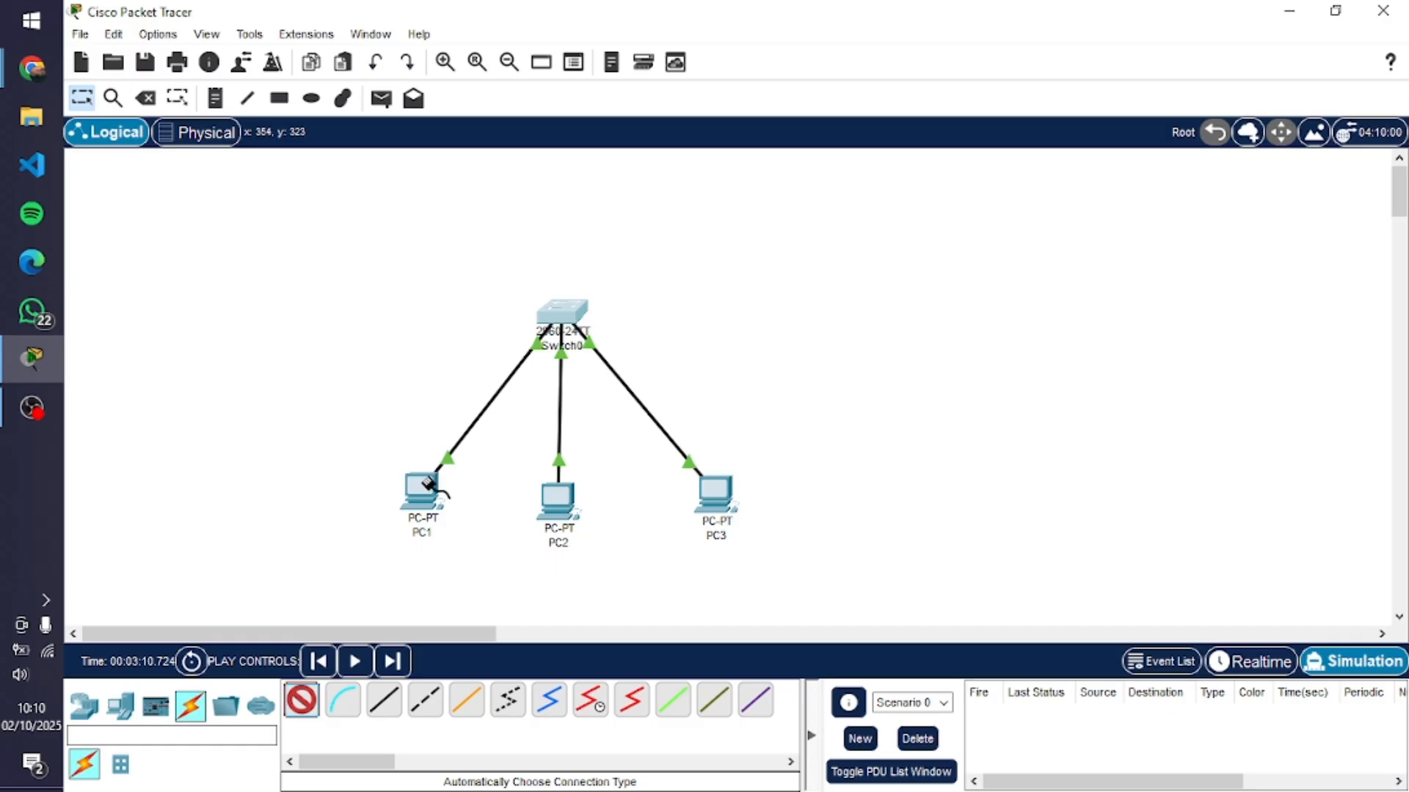
click(302, 701)
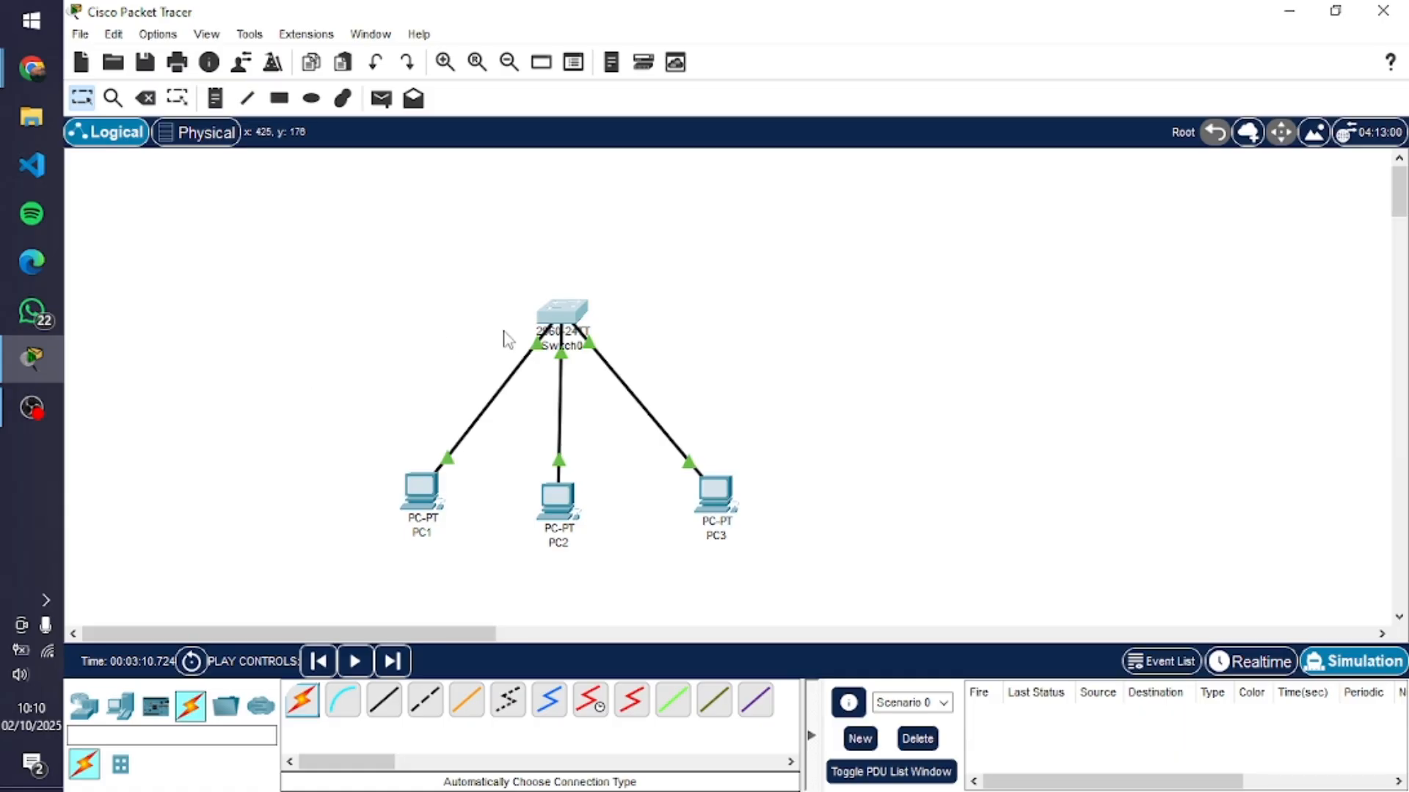
Switch to the ARP guide in Chrome and review the network diagram's IP addressing and first experiment steps
key(alt+Tab)
key(alt+Tab)
key(alt+Tab)
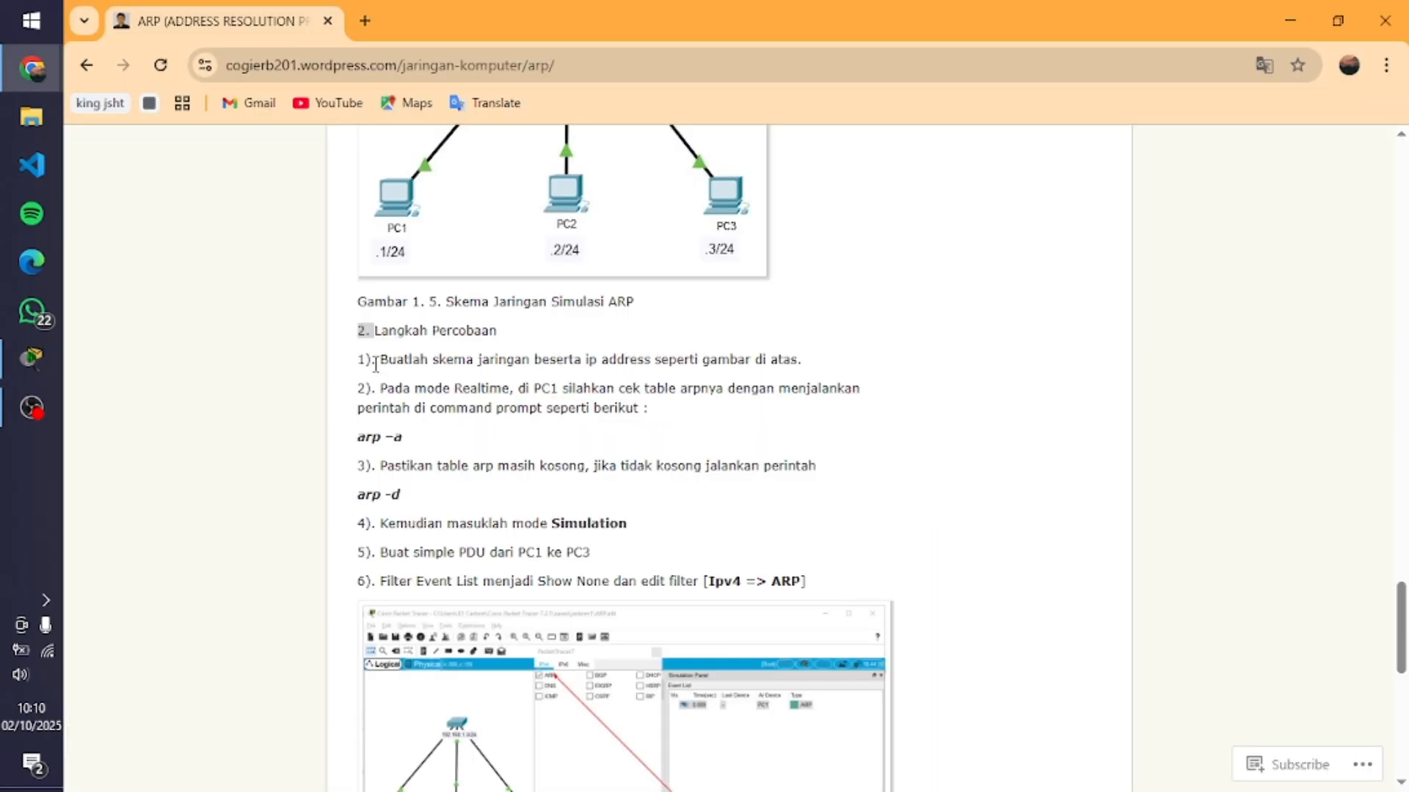
scroll(572, 376, down, 1)
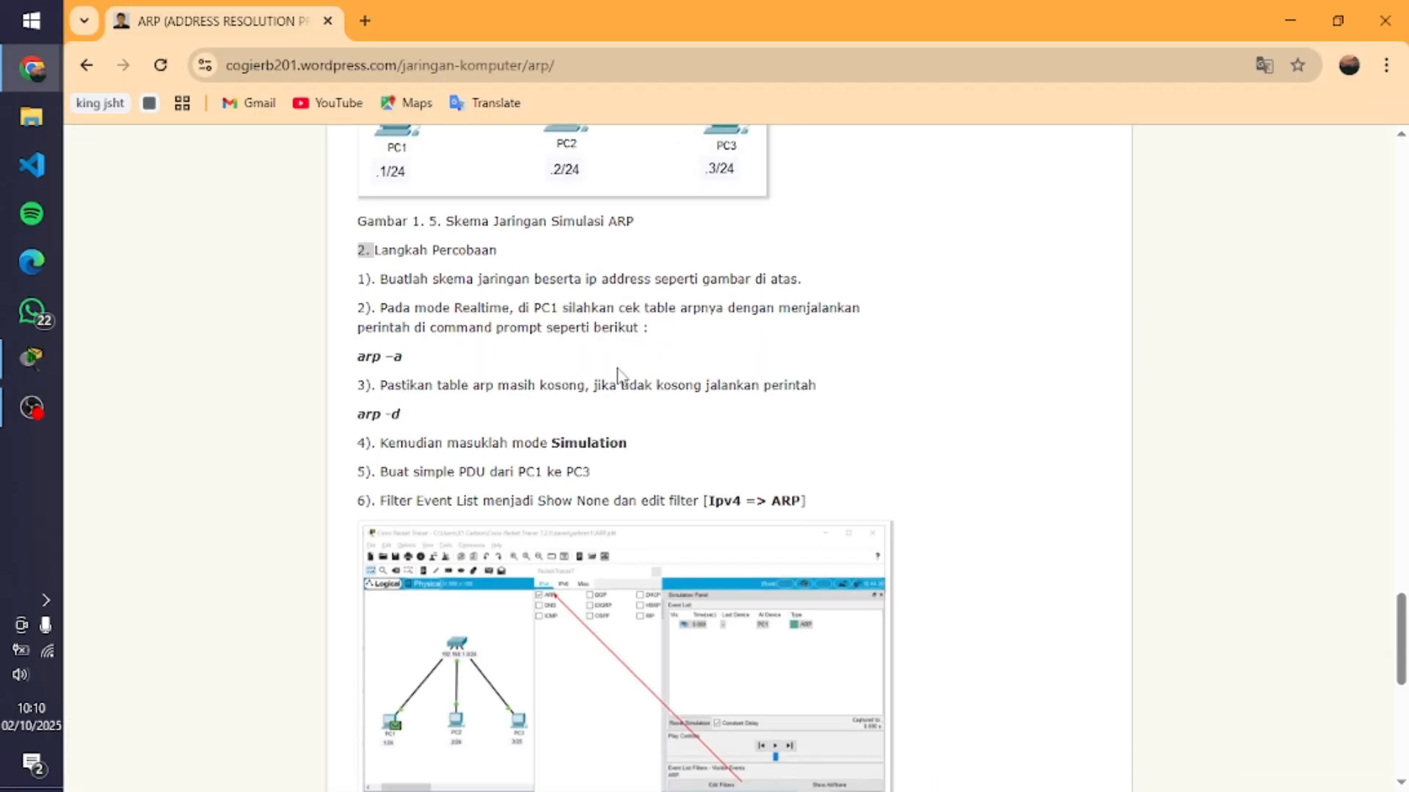
scroll(620, 374, up, 2)
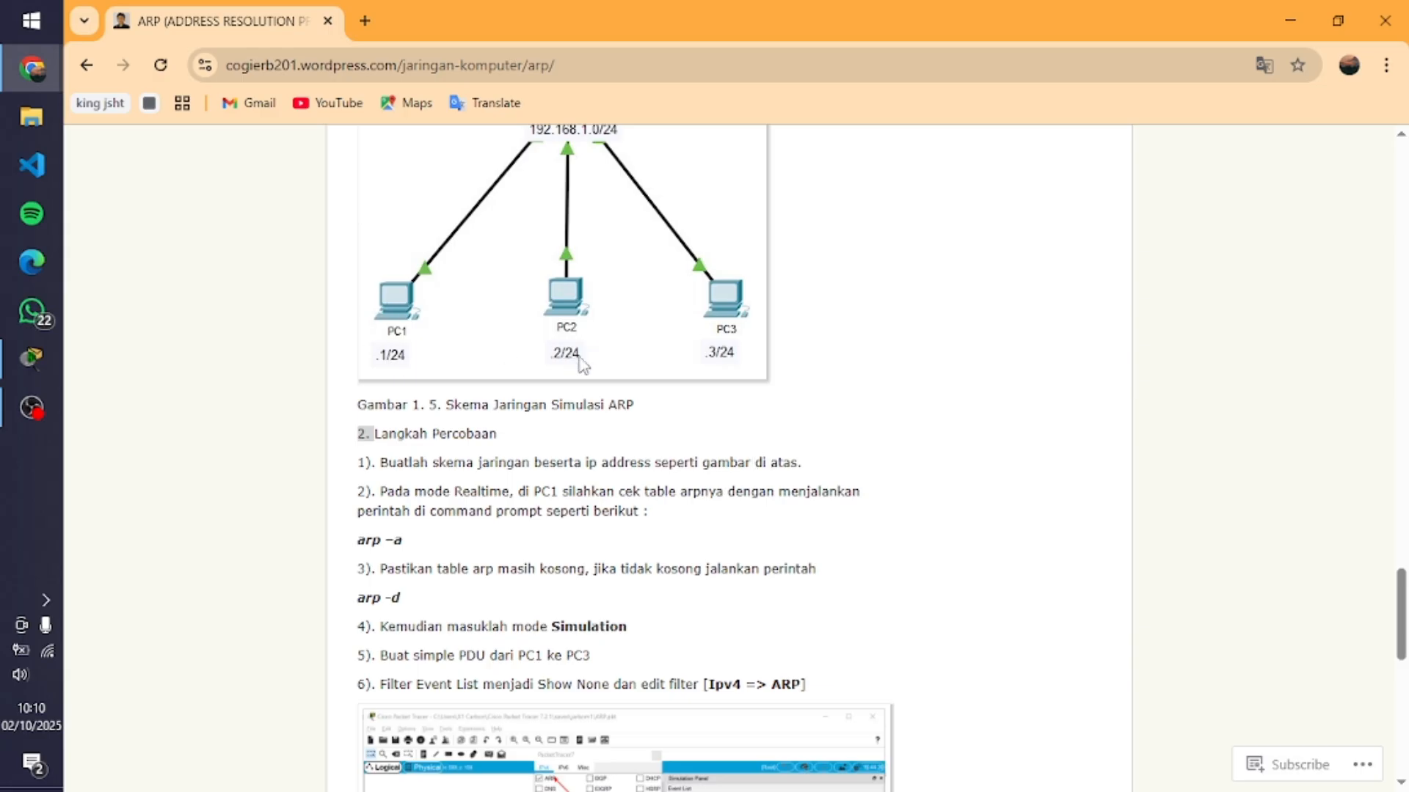
Switch back to Packet Tracer and reapply PC1's static IPv4 address 192.168.1.1 with subnet mask 255.255.255.0, closing its window when done
key(alt+Tab)
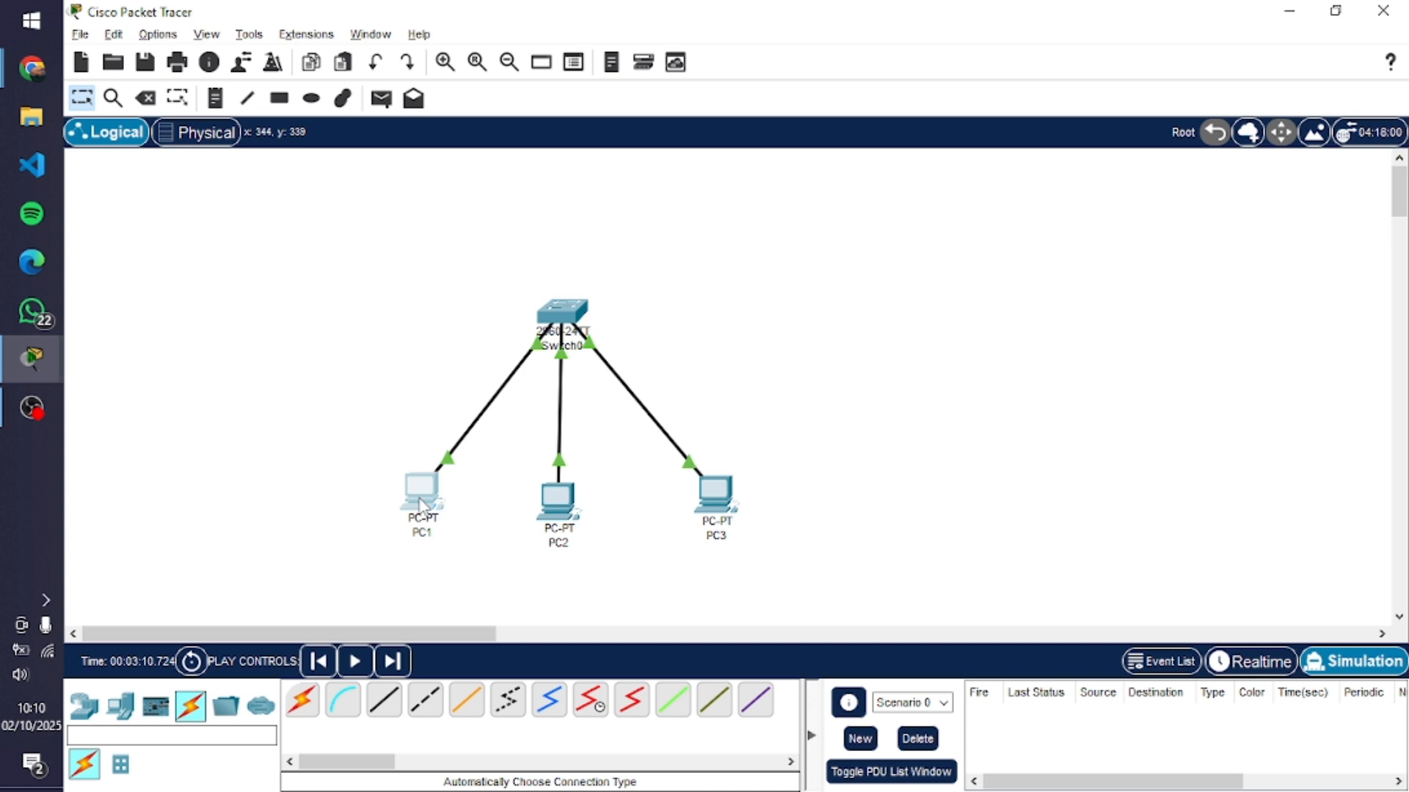
click(421, 507)
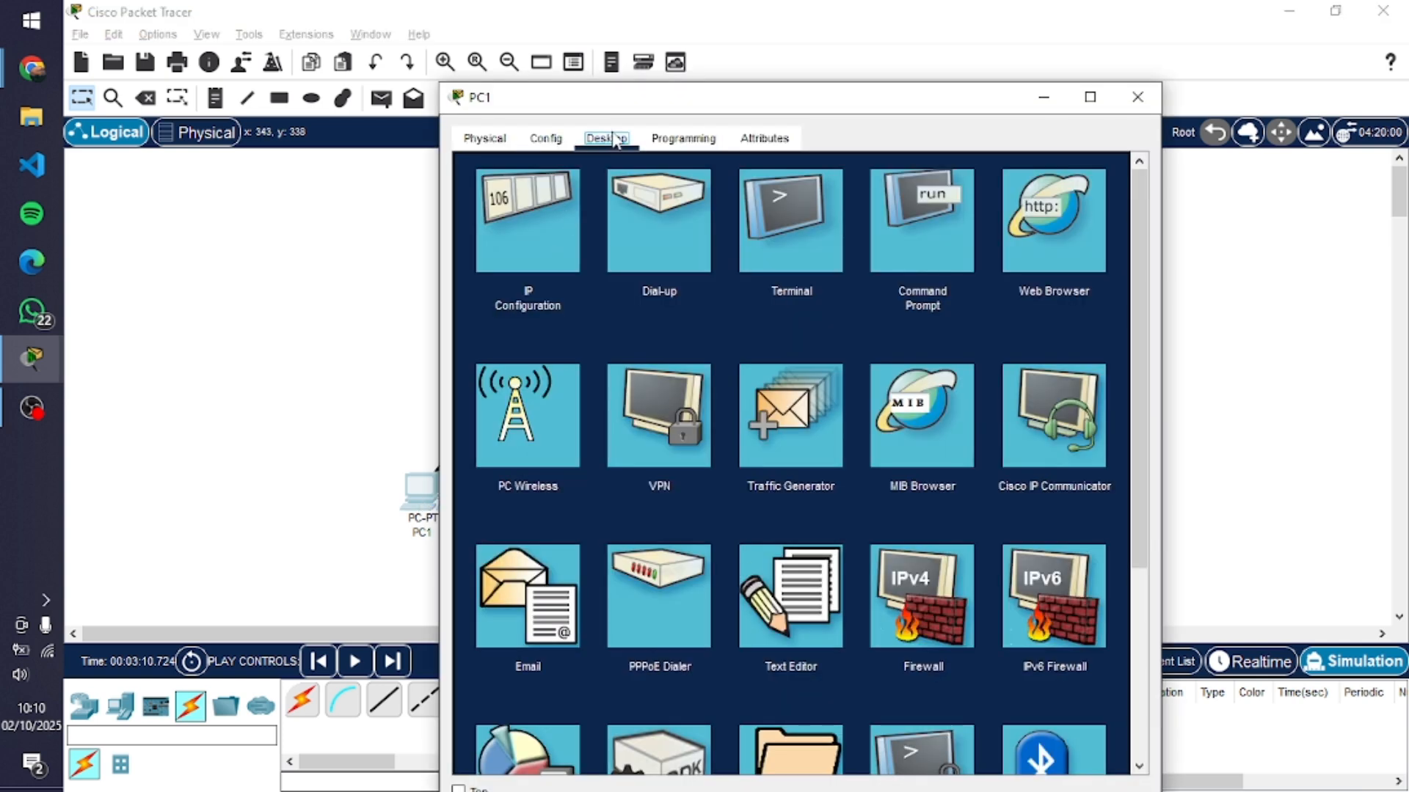
click(515, 228)
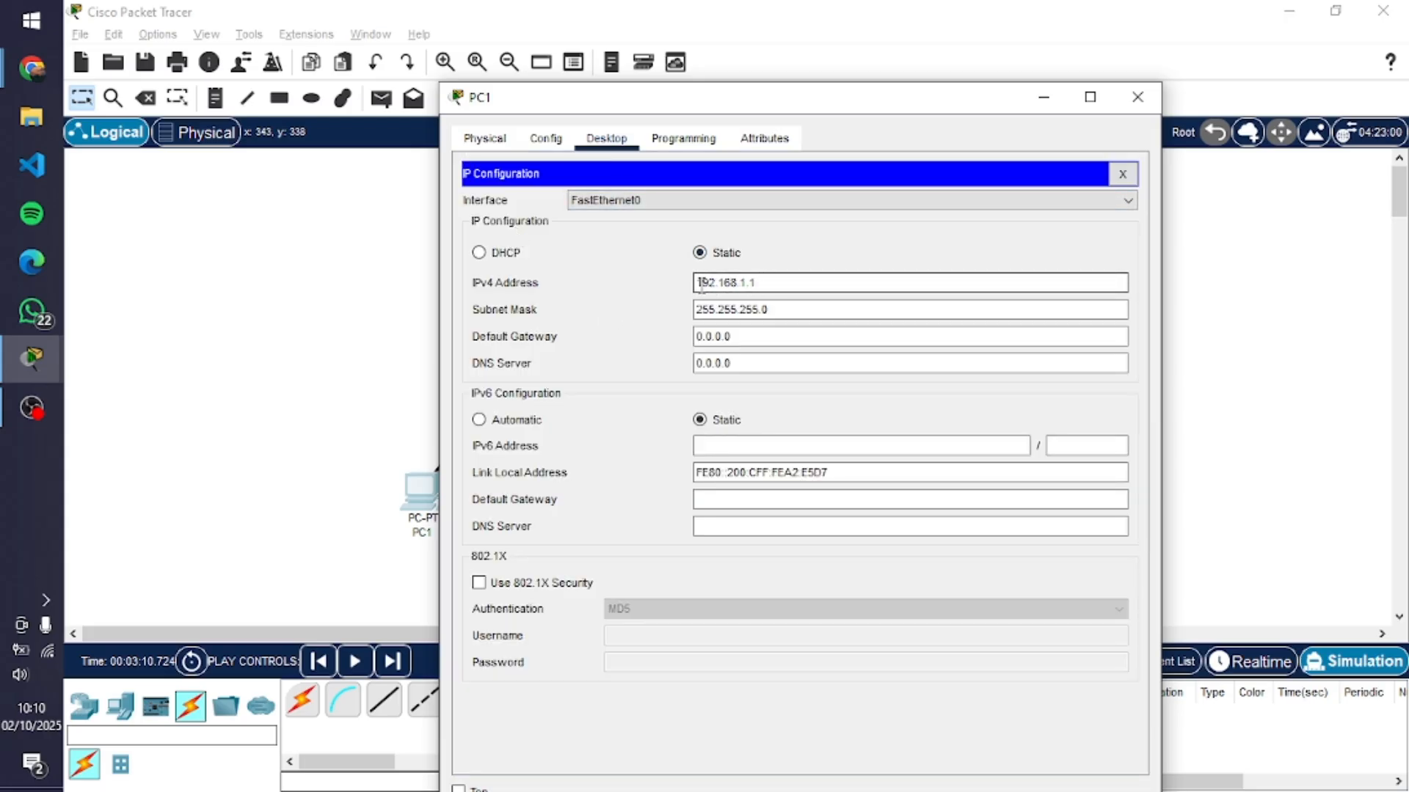
drag(767, 282, 718, 282)
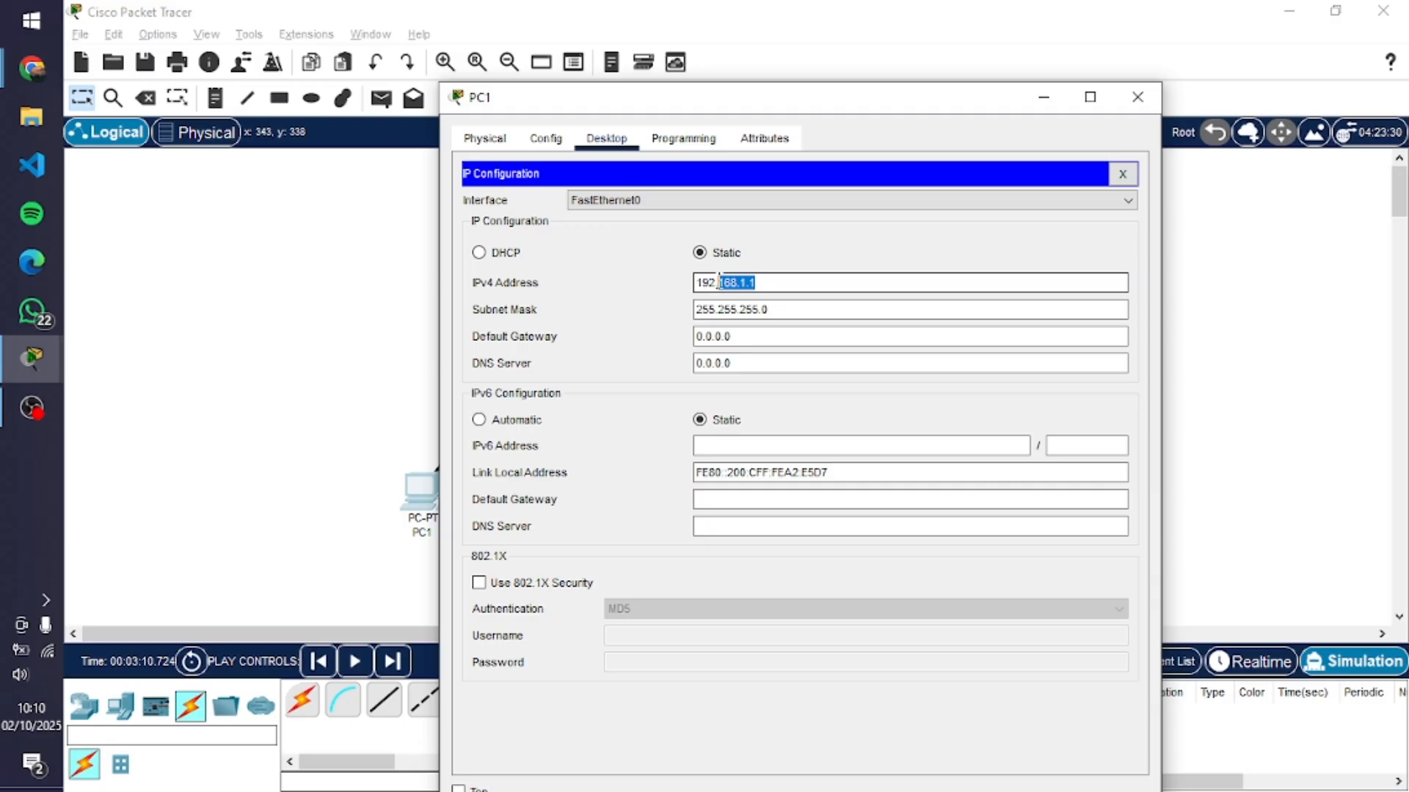
click(761, 284)
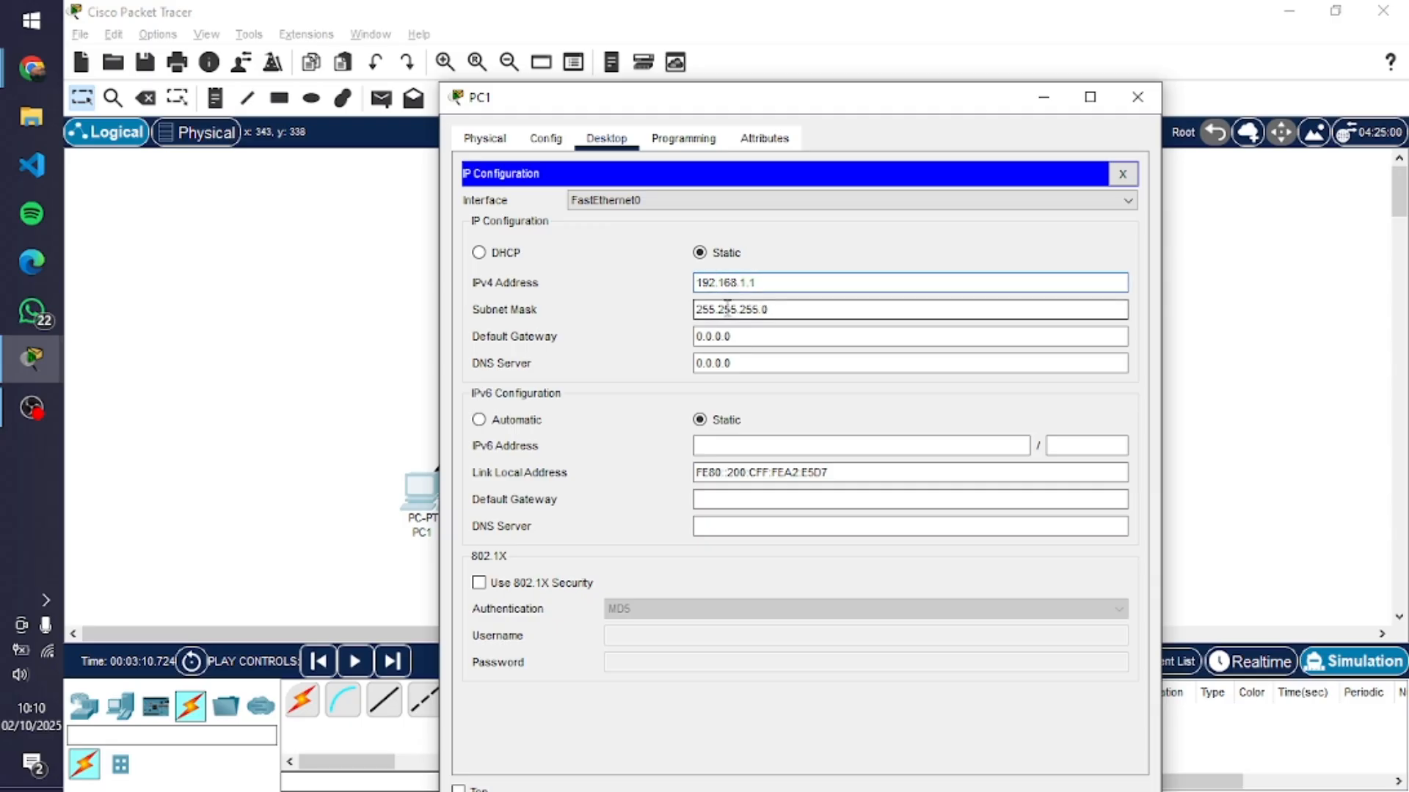
drag(789, 309, 711, 307)
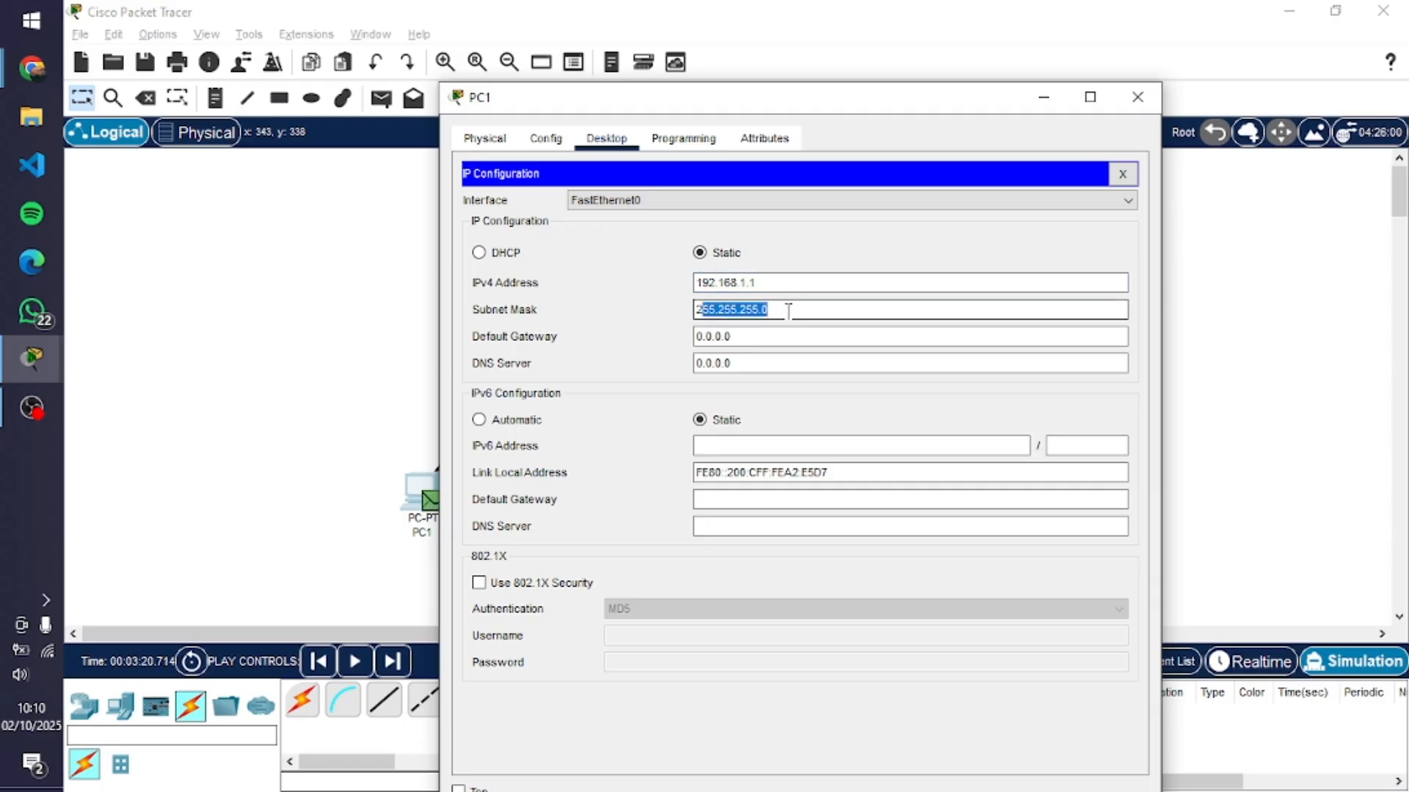
key(BackSpace)
key(BackSpace)
click(769, 283)
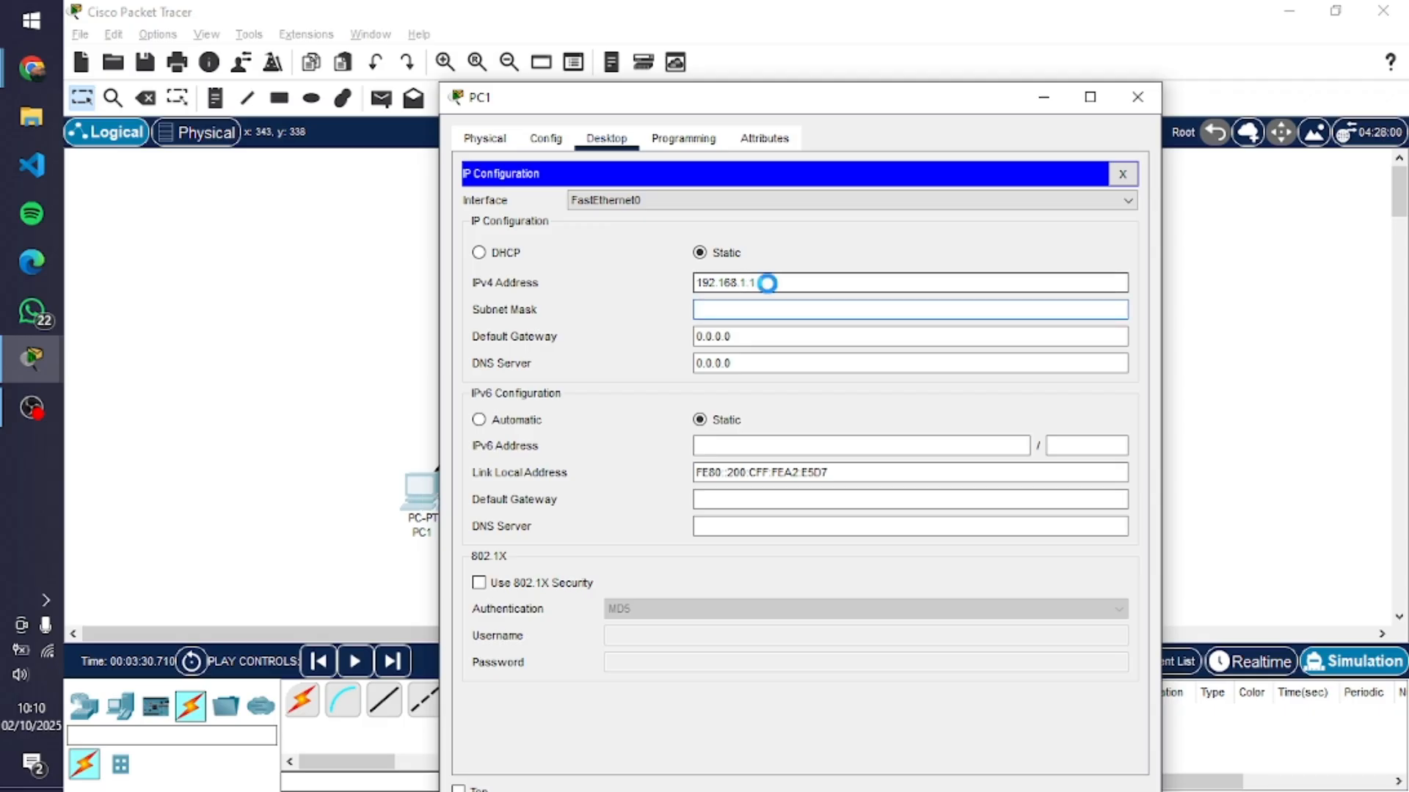
key(Return)
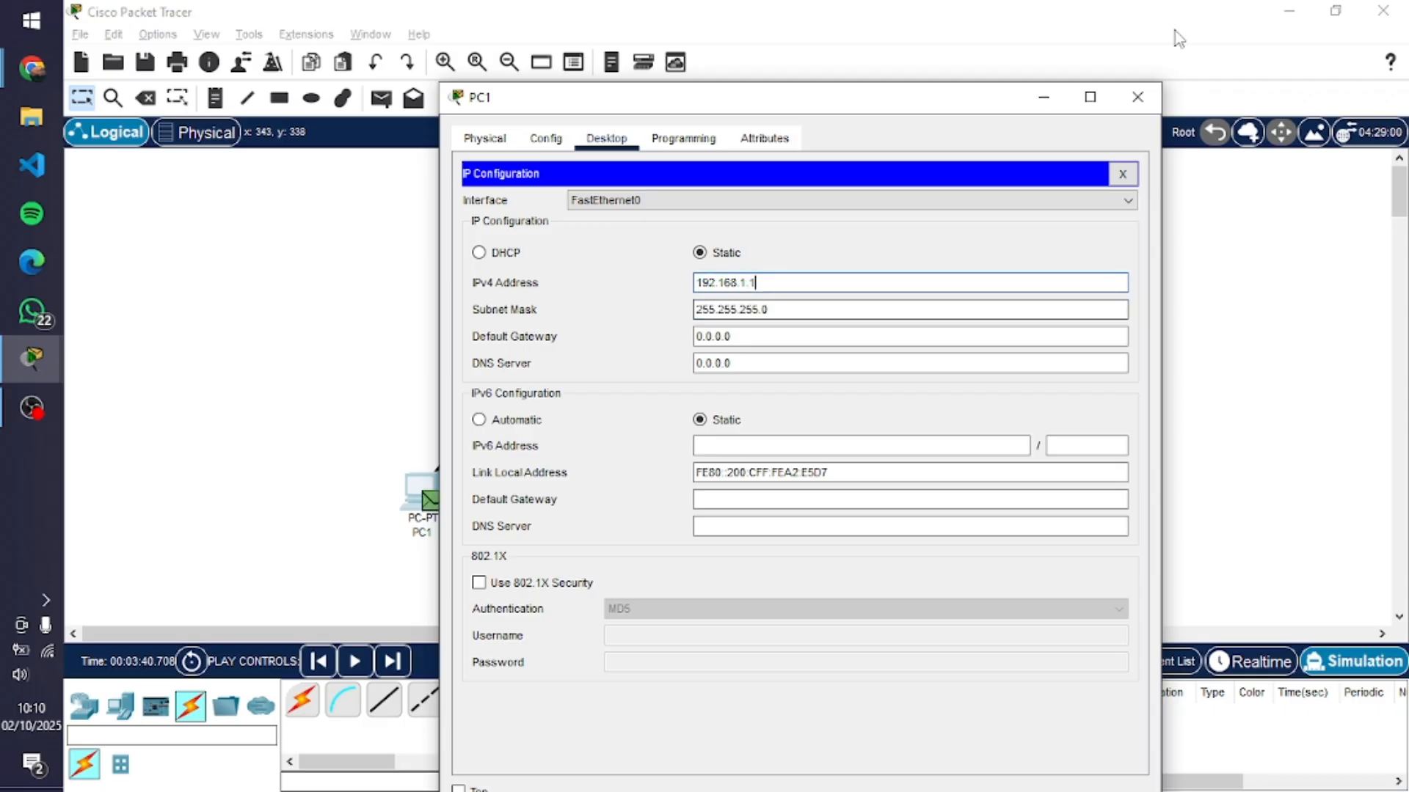
click(1138, 97)
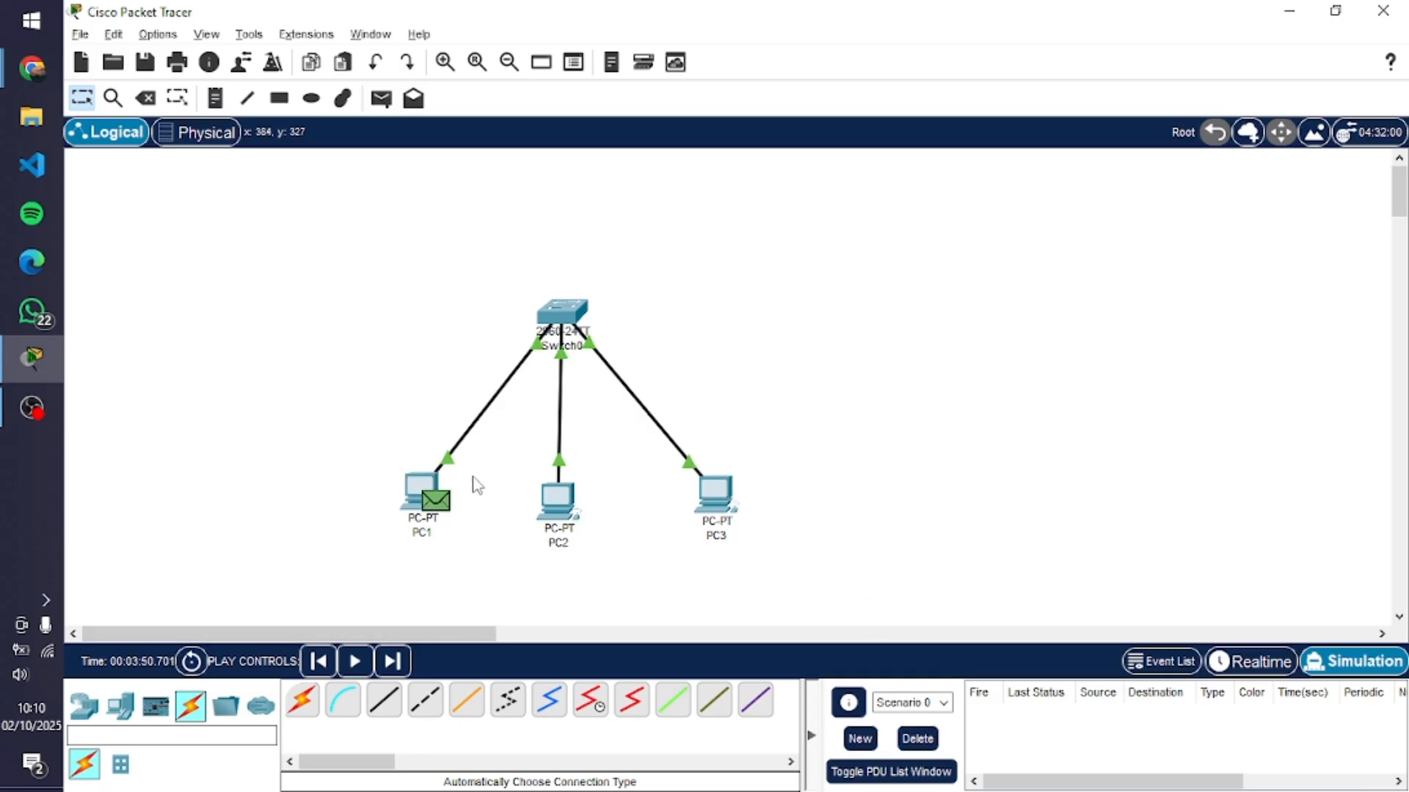
Consult the Chrome guide's ARP table instruction, then run arp -a in PC1's Command Prompt in Packet Tracer and clear the open windows away
key(alt+Tab)
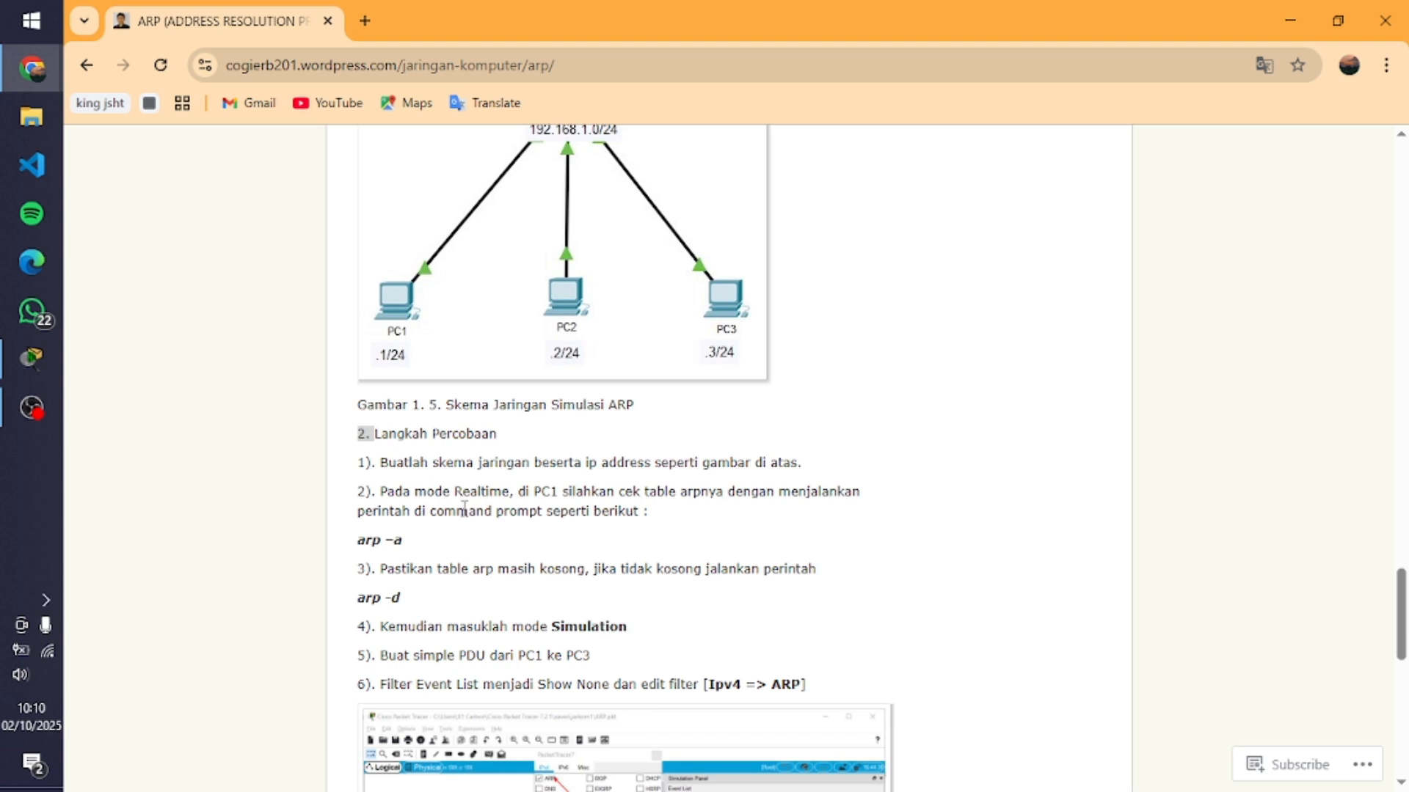
scroll(463, 509, down, 1)
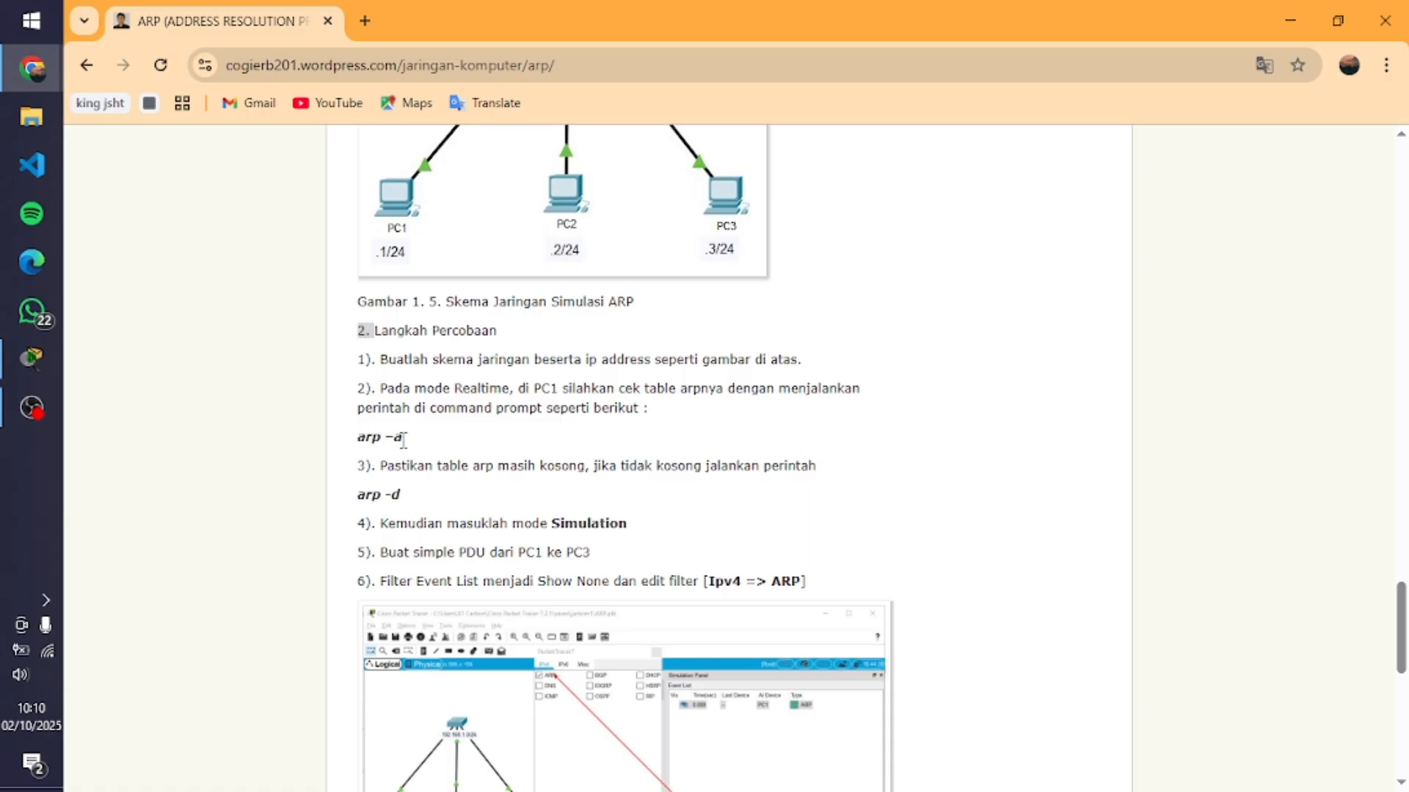
key(alt+Tab)
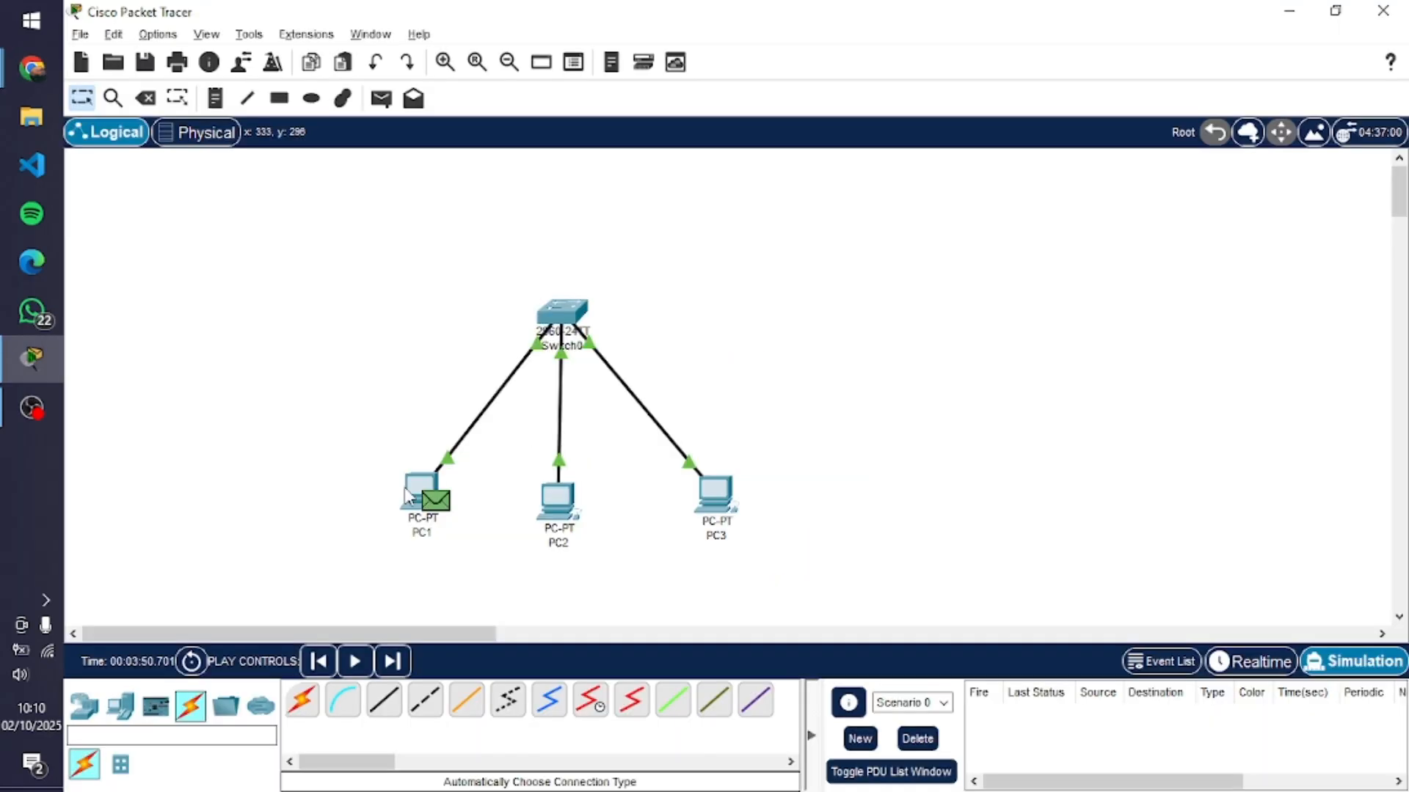
click(434, 499)
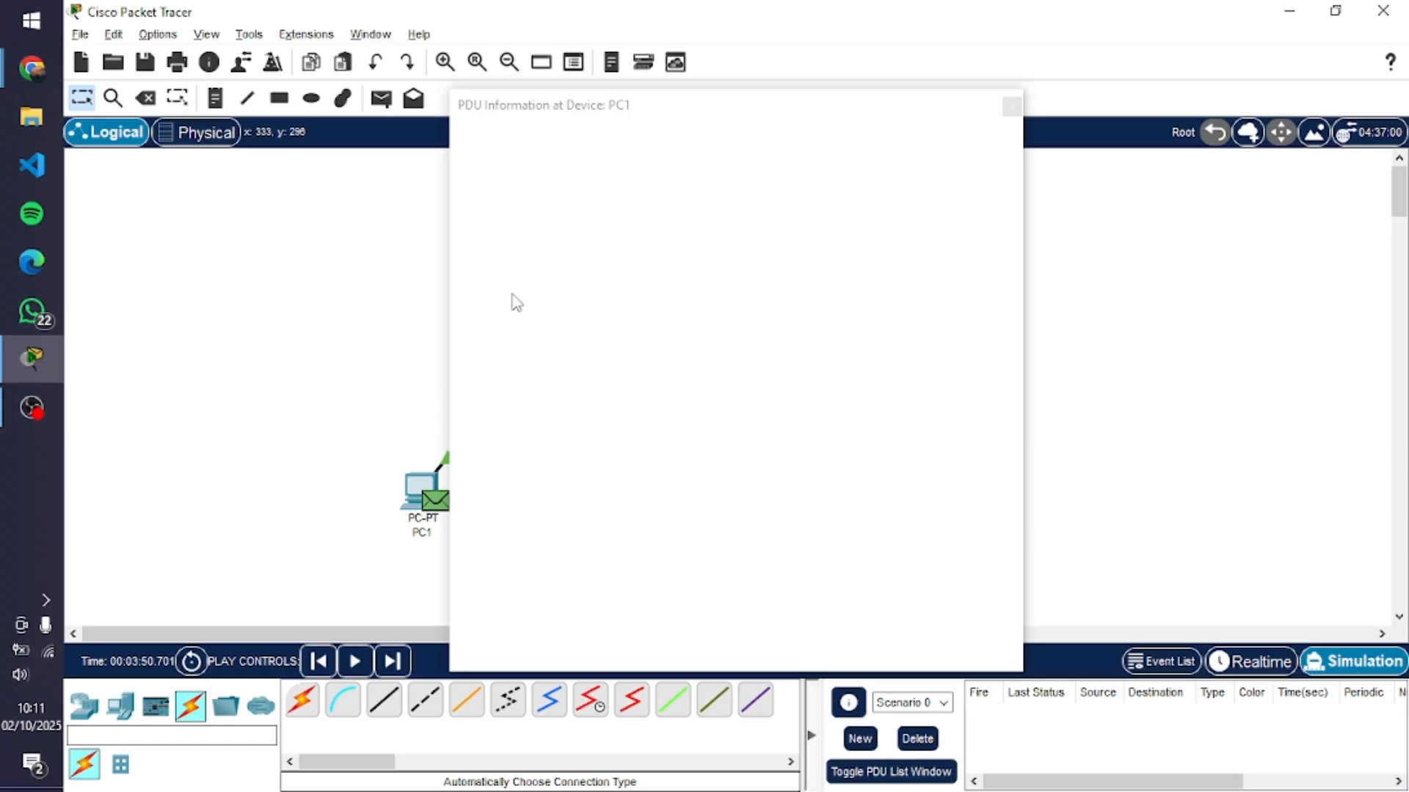
click(666, 108)
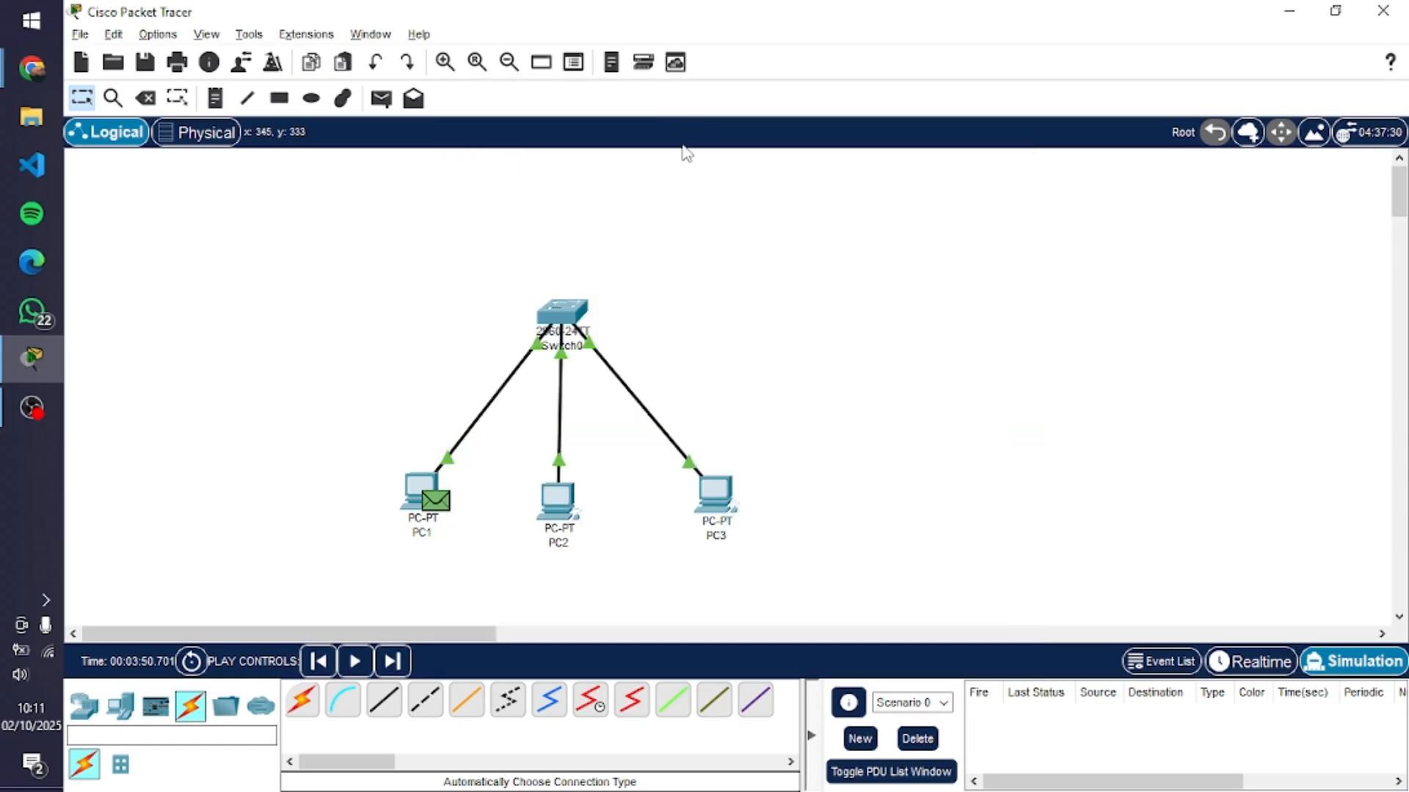
click(433, 498)
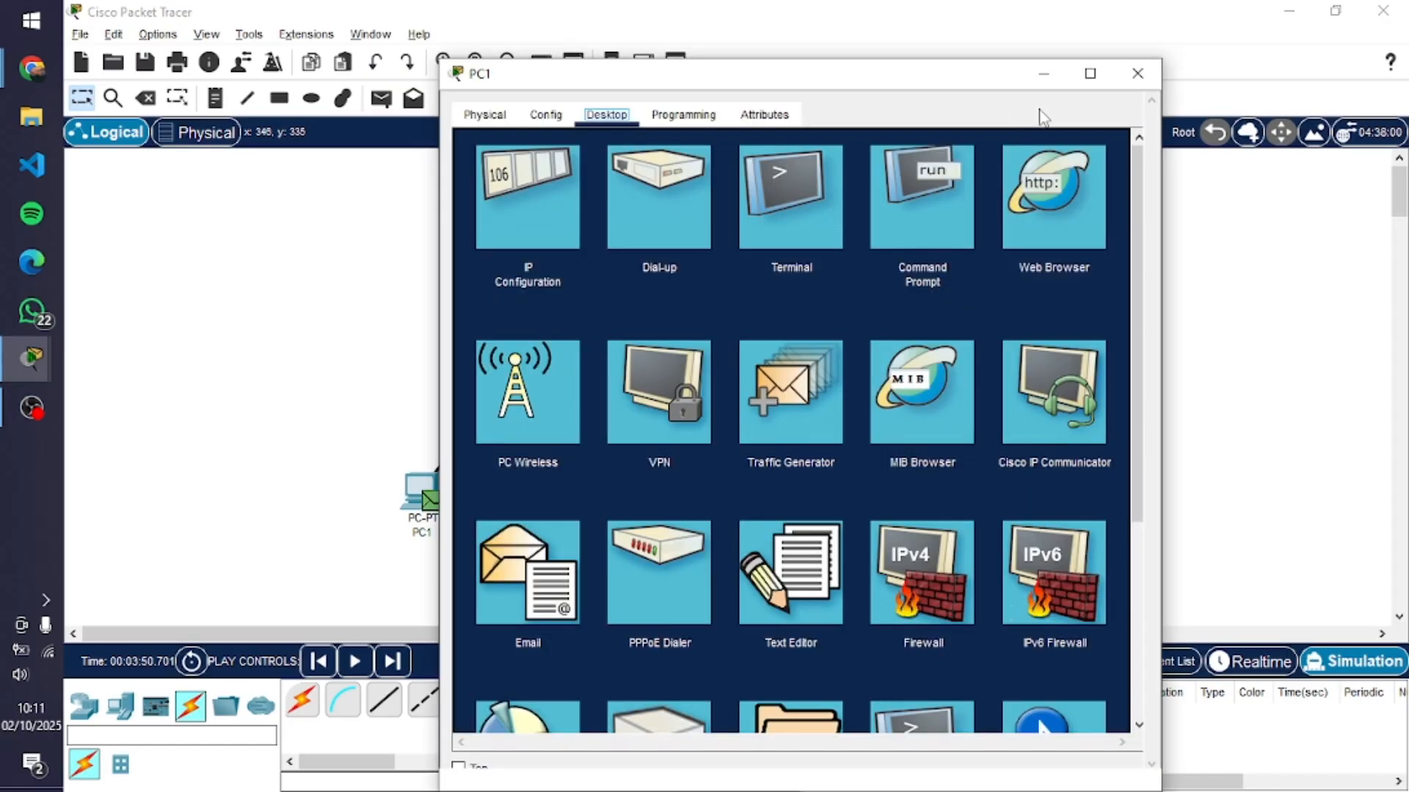
click(931, 200)
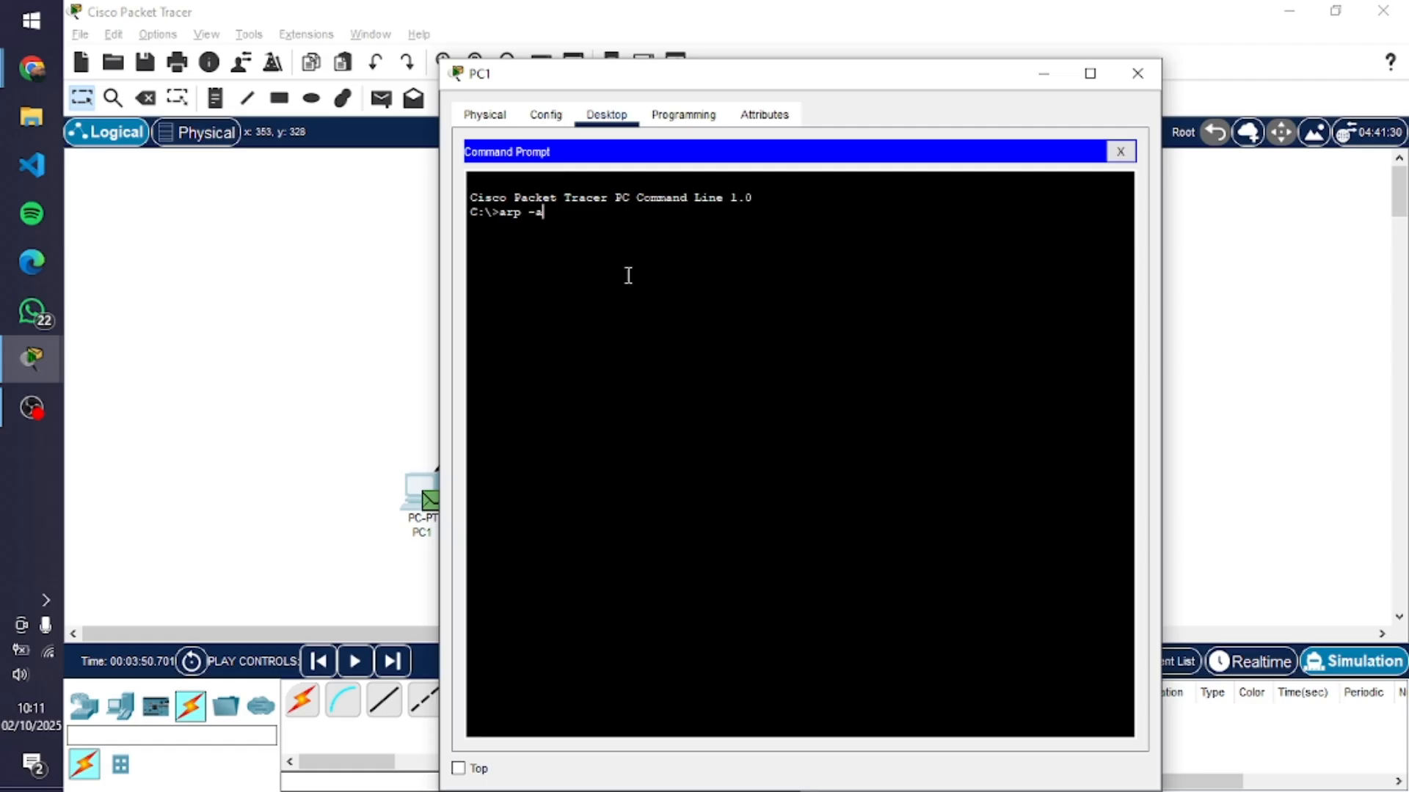
key(Return)
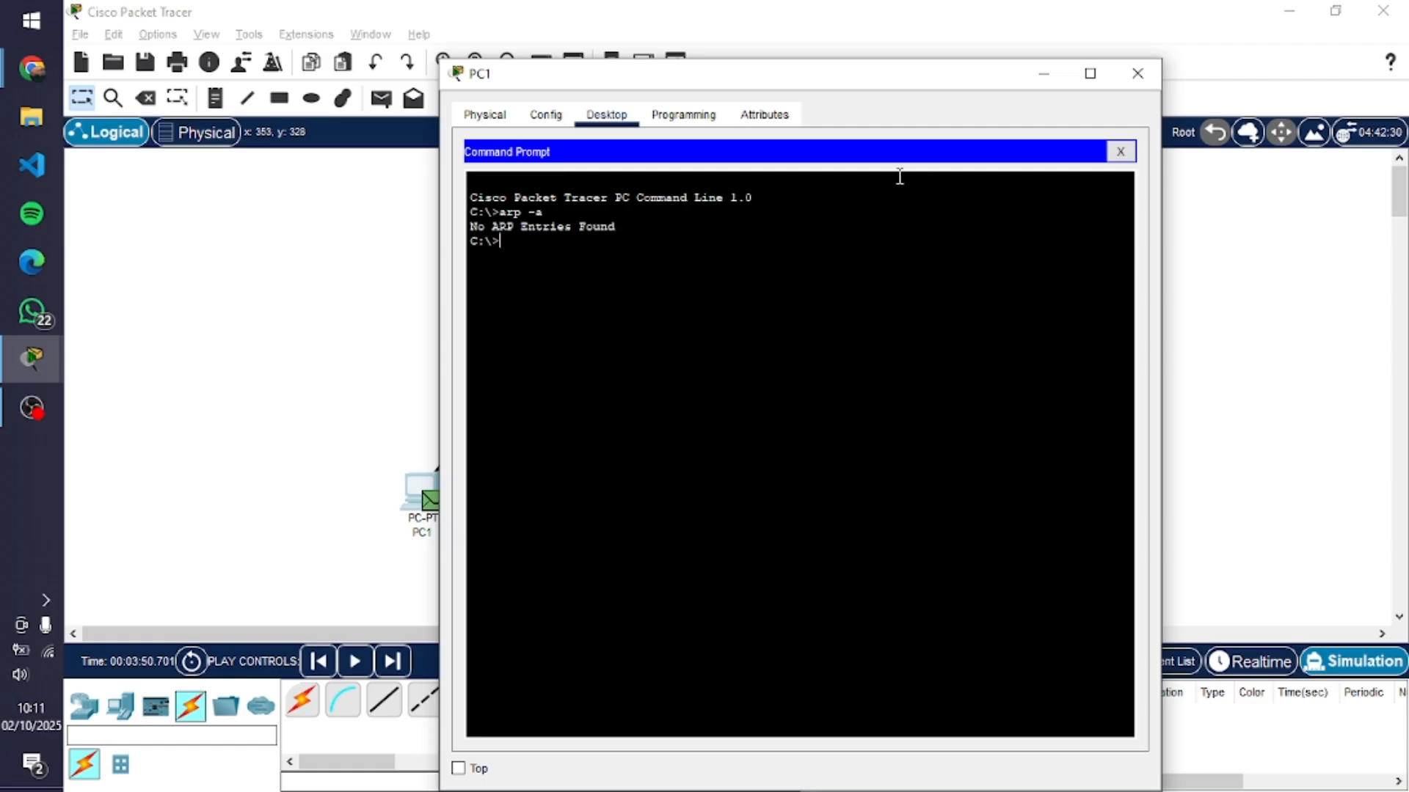
click(1053, 78)
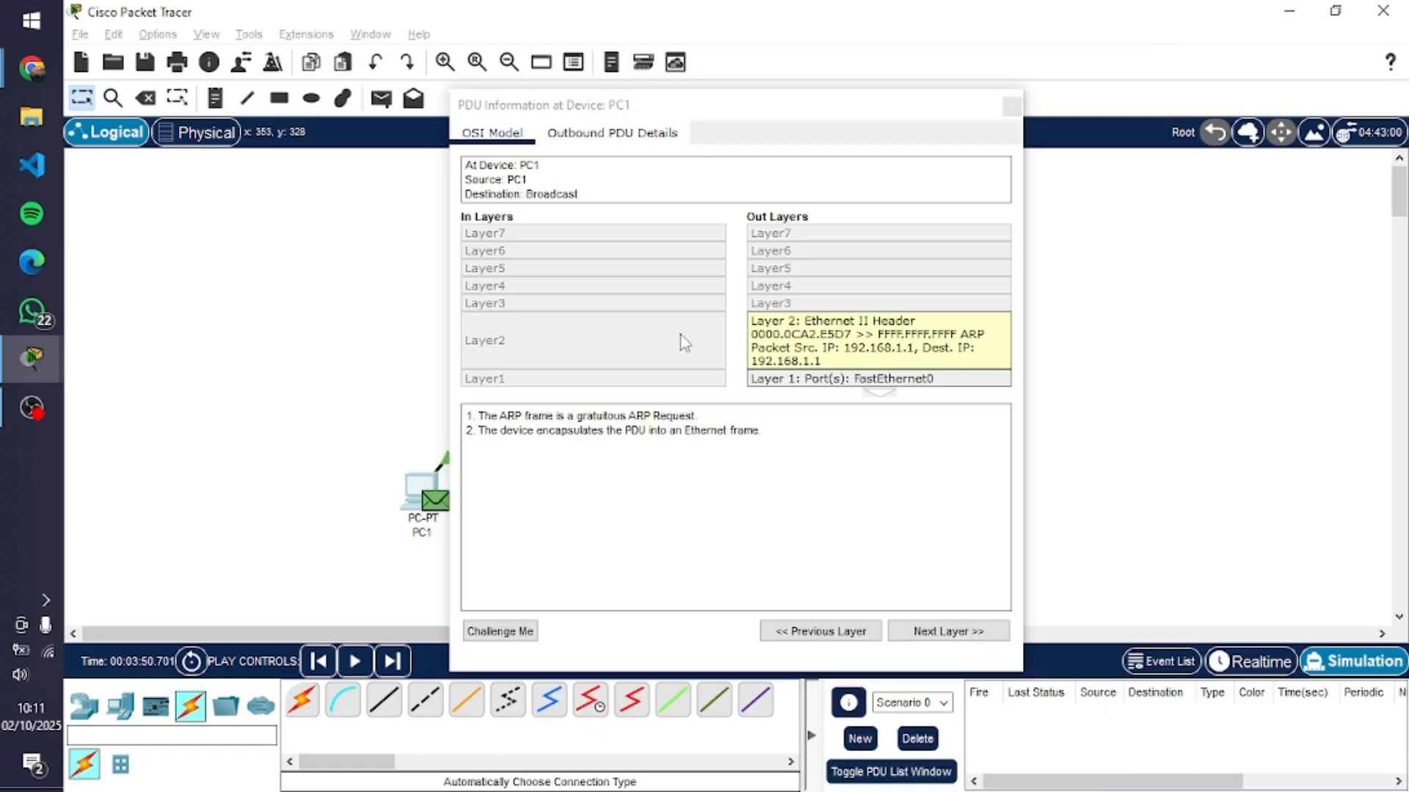
click(1012, 105)
Switch to the ARP guide in Chrome and read the steps on Simulation mode, the simple PDU and the event list filter
key(alt+Tab)
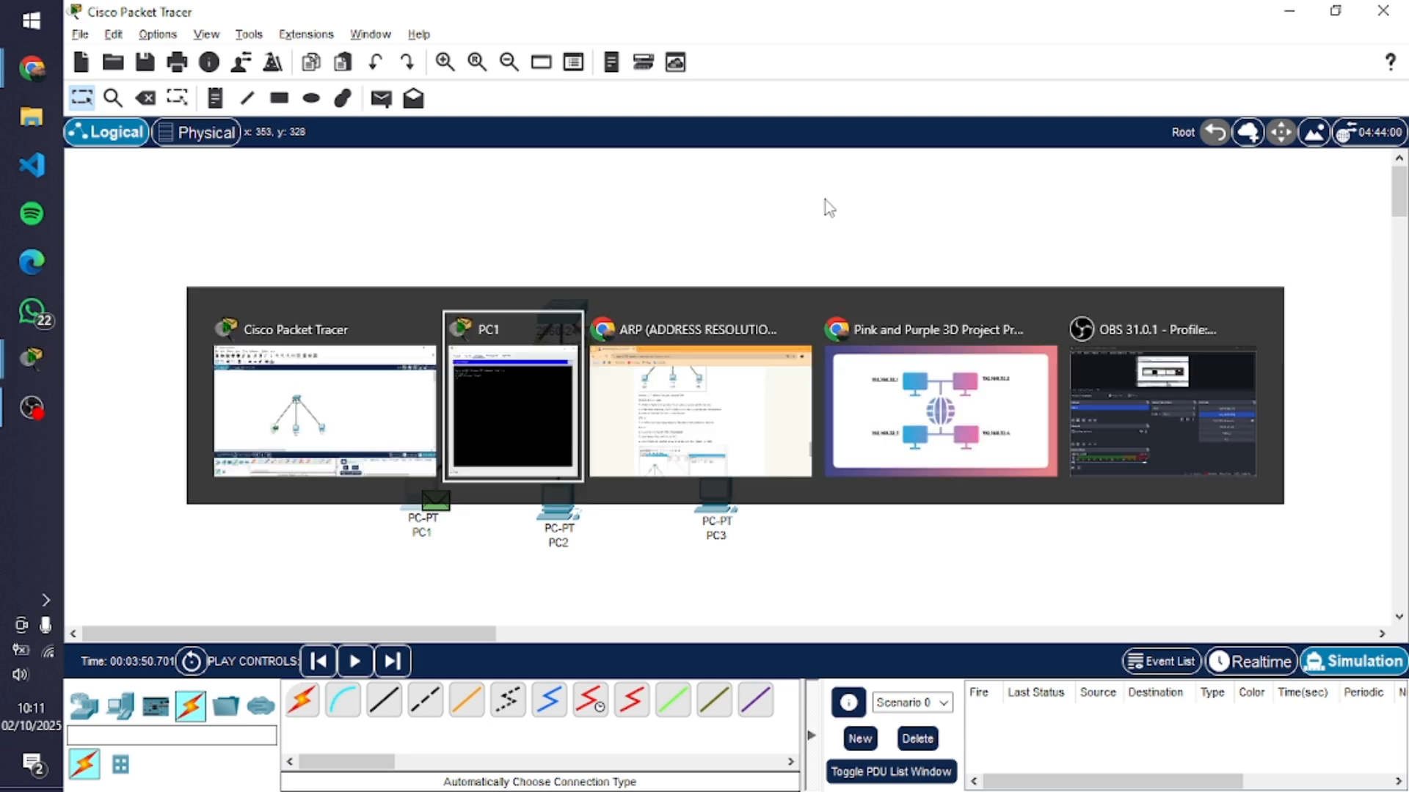
click(639, 317)
scroll(462, 367, down, 1)
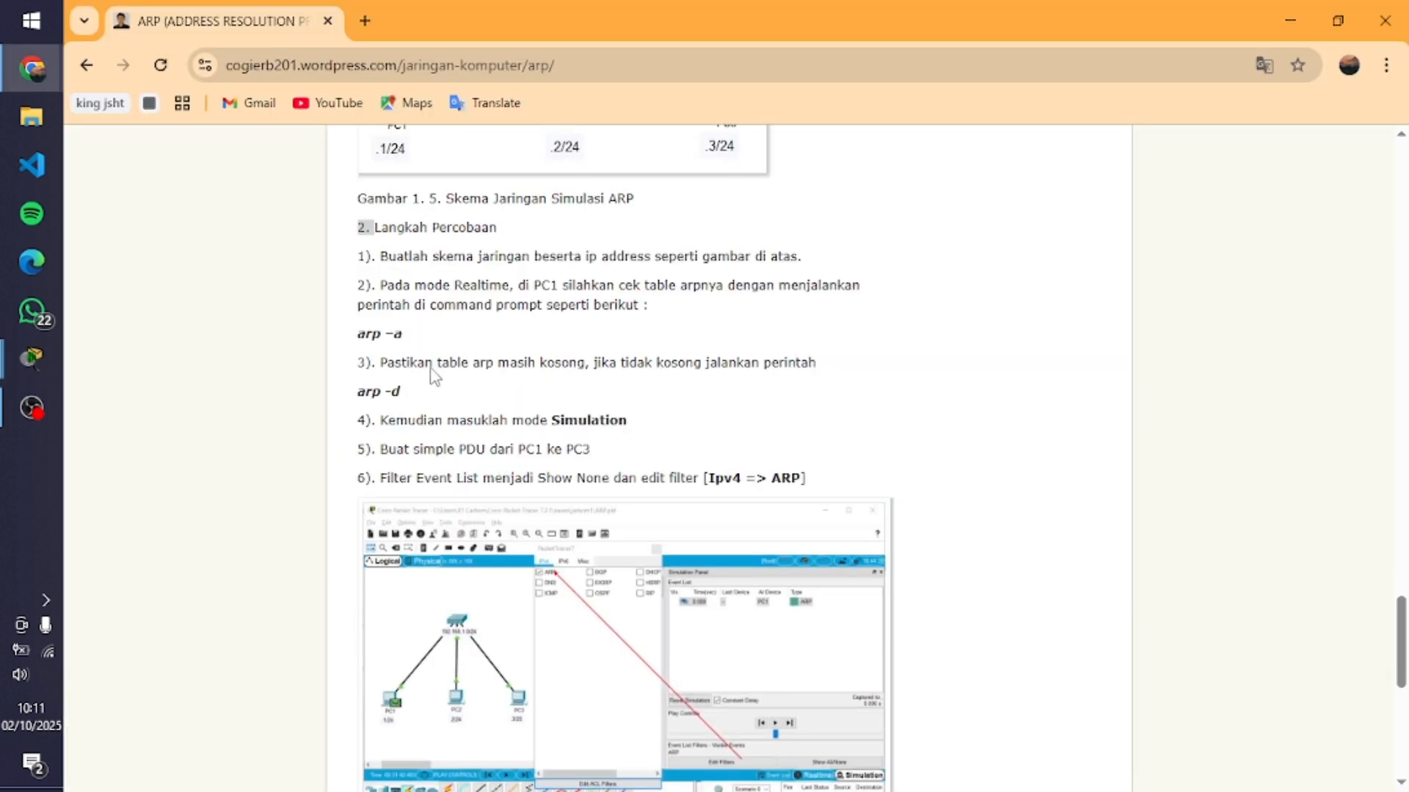
scroll(364, 421, down, 1)
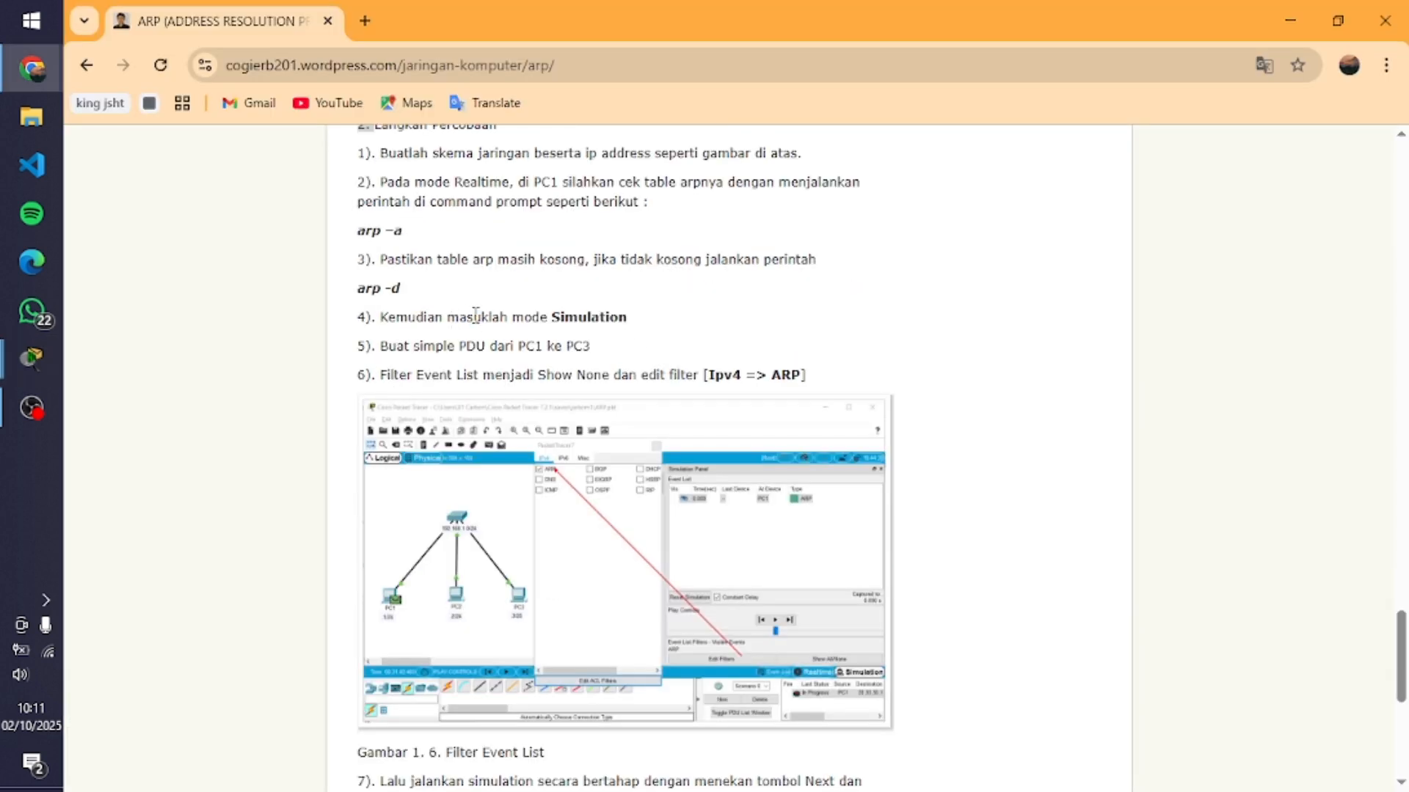
scroll(544, 319, down, 1)
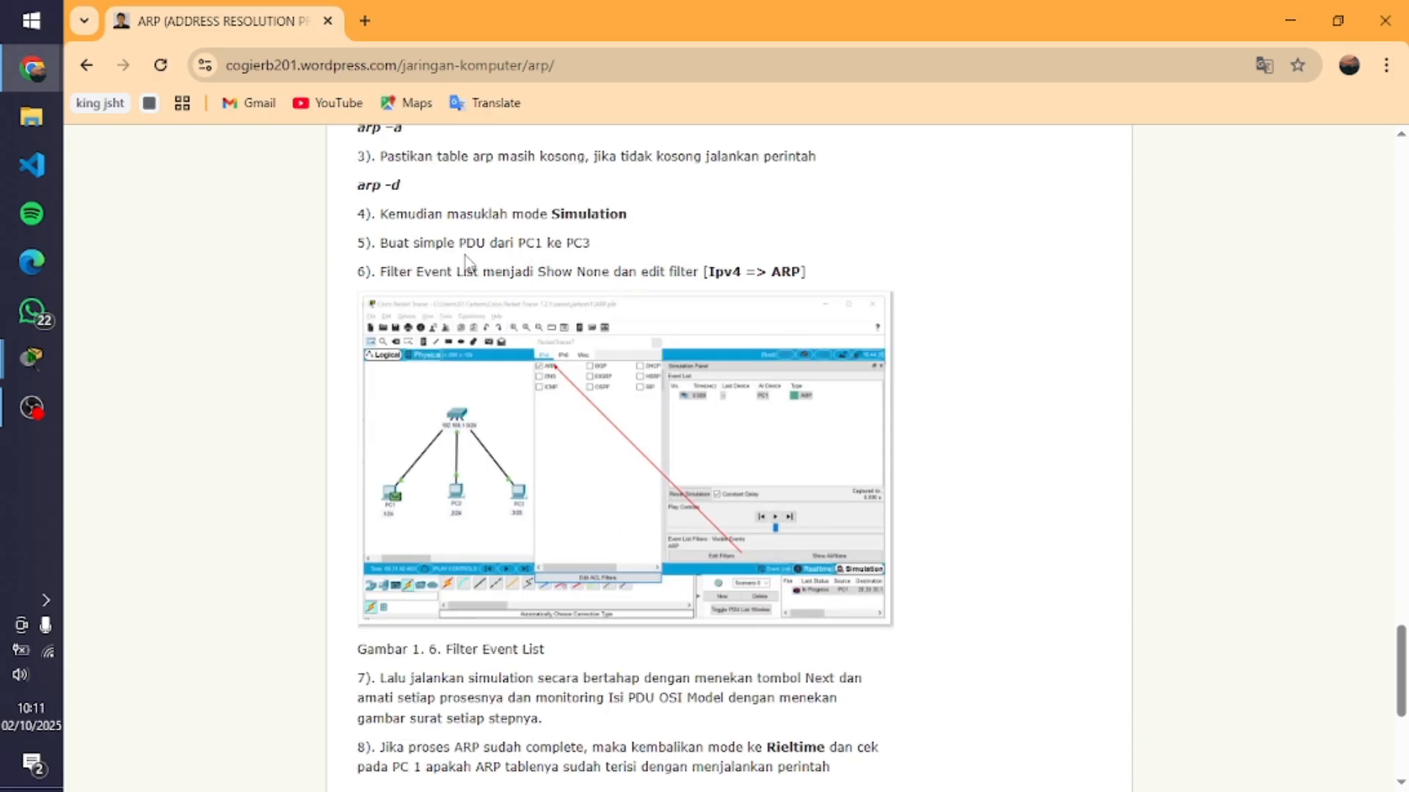
scroll(485, 271, down, 1)
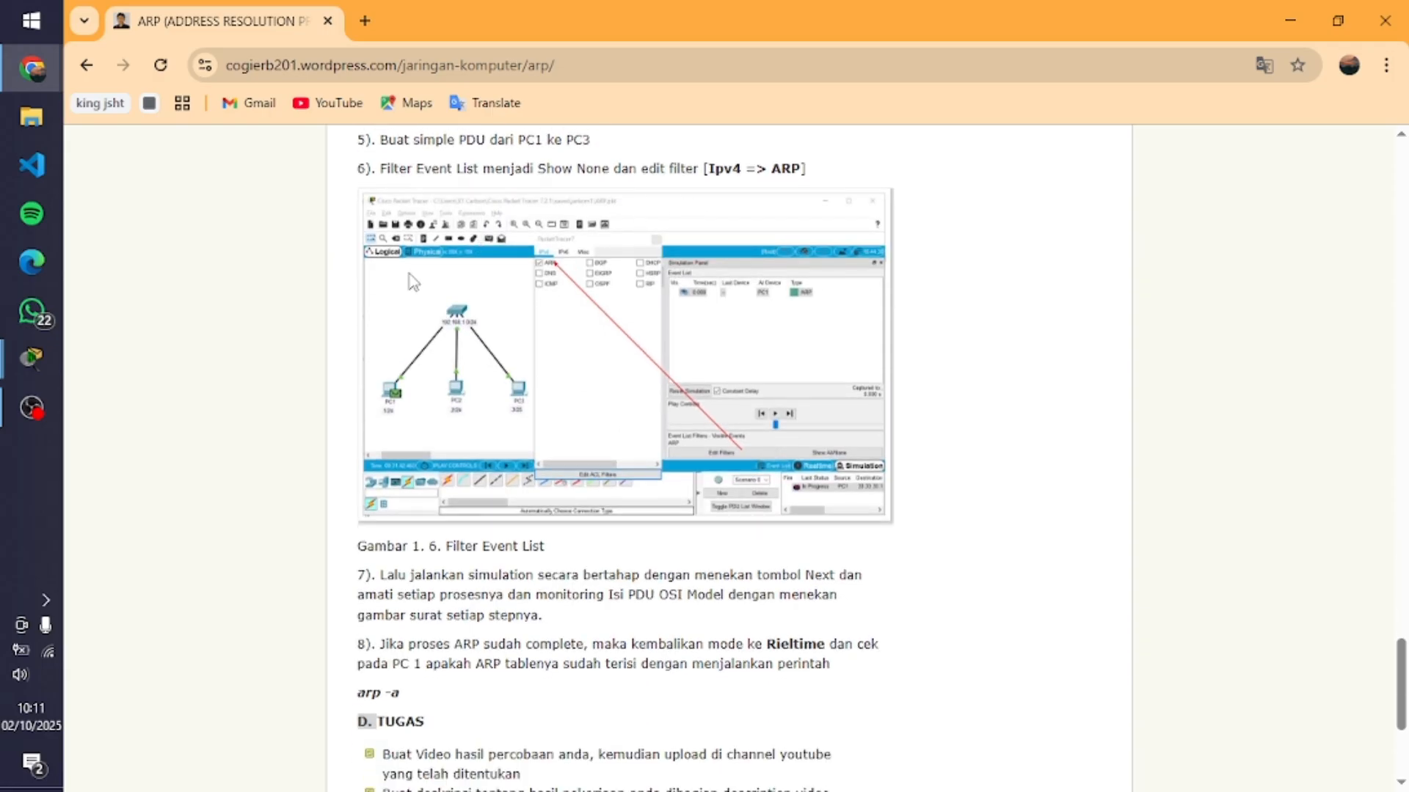
Read the guide's last steps on running the simulation, then switch to Packet Tracer and reset to Realtime before entering Simulation mode
scroll(501, 376, down, 1)
scroll(484, 455, down, 1)
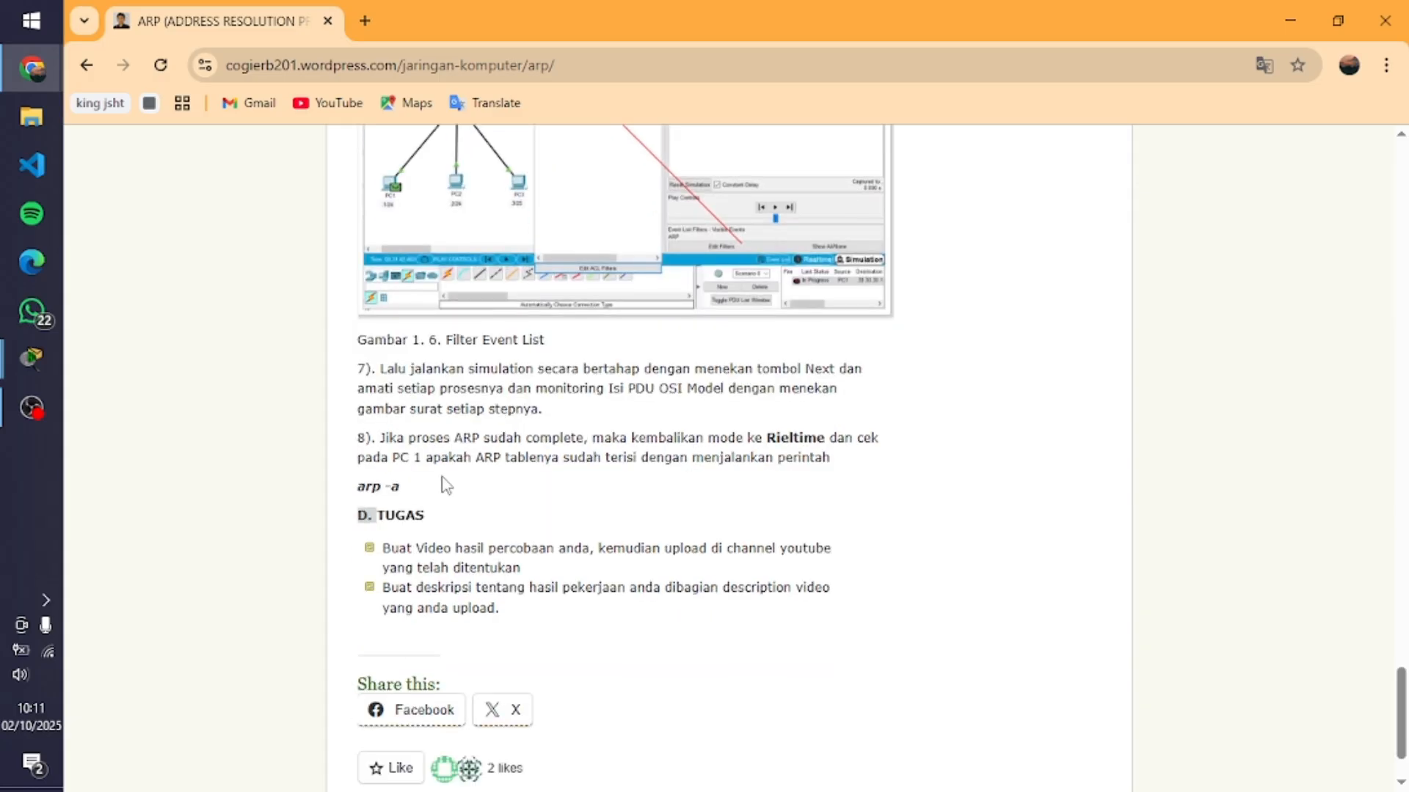
key(alt+Tab)
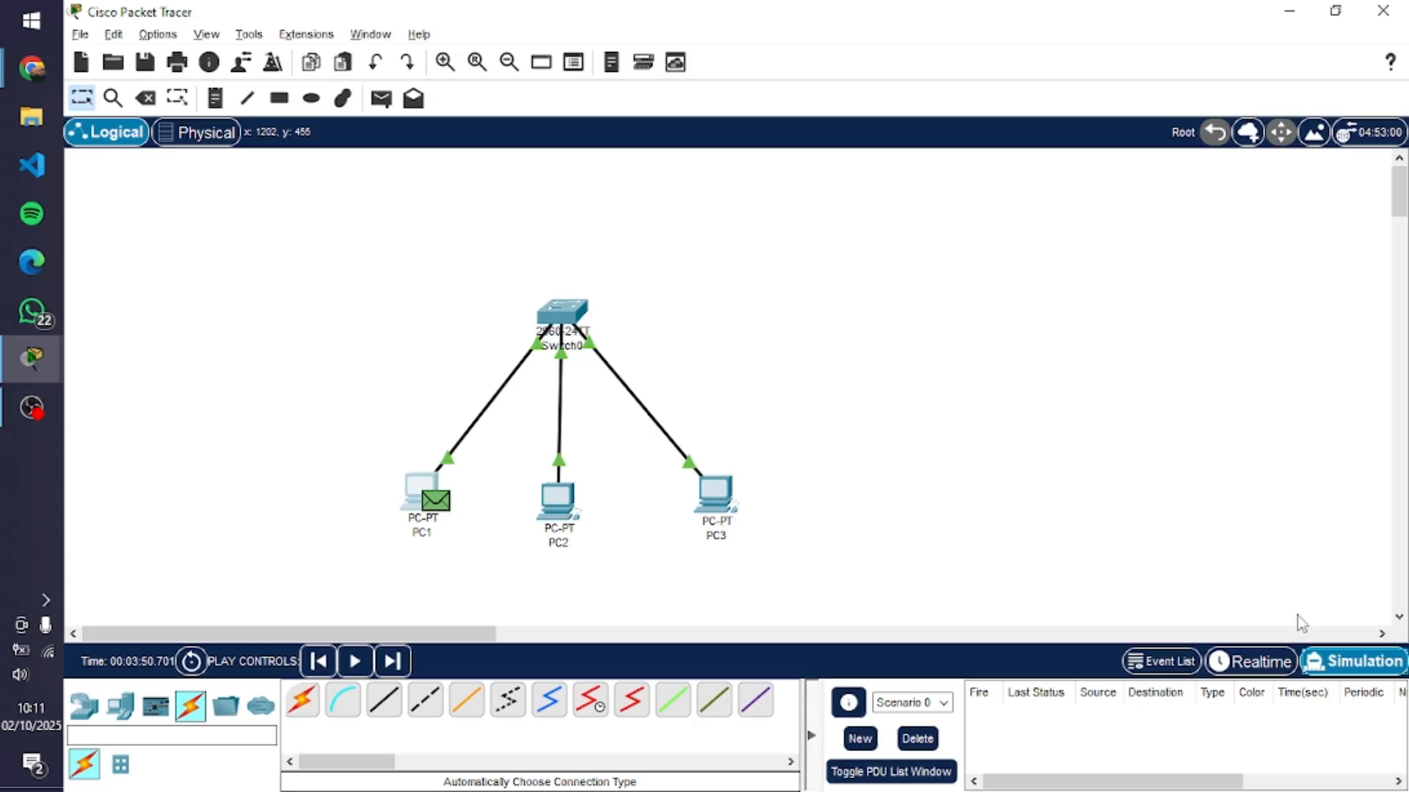
click(1254, 662)
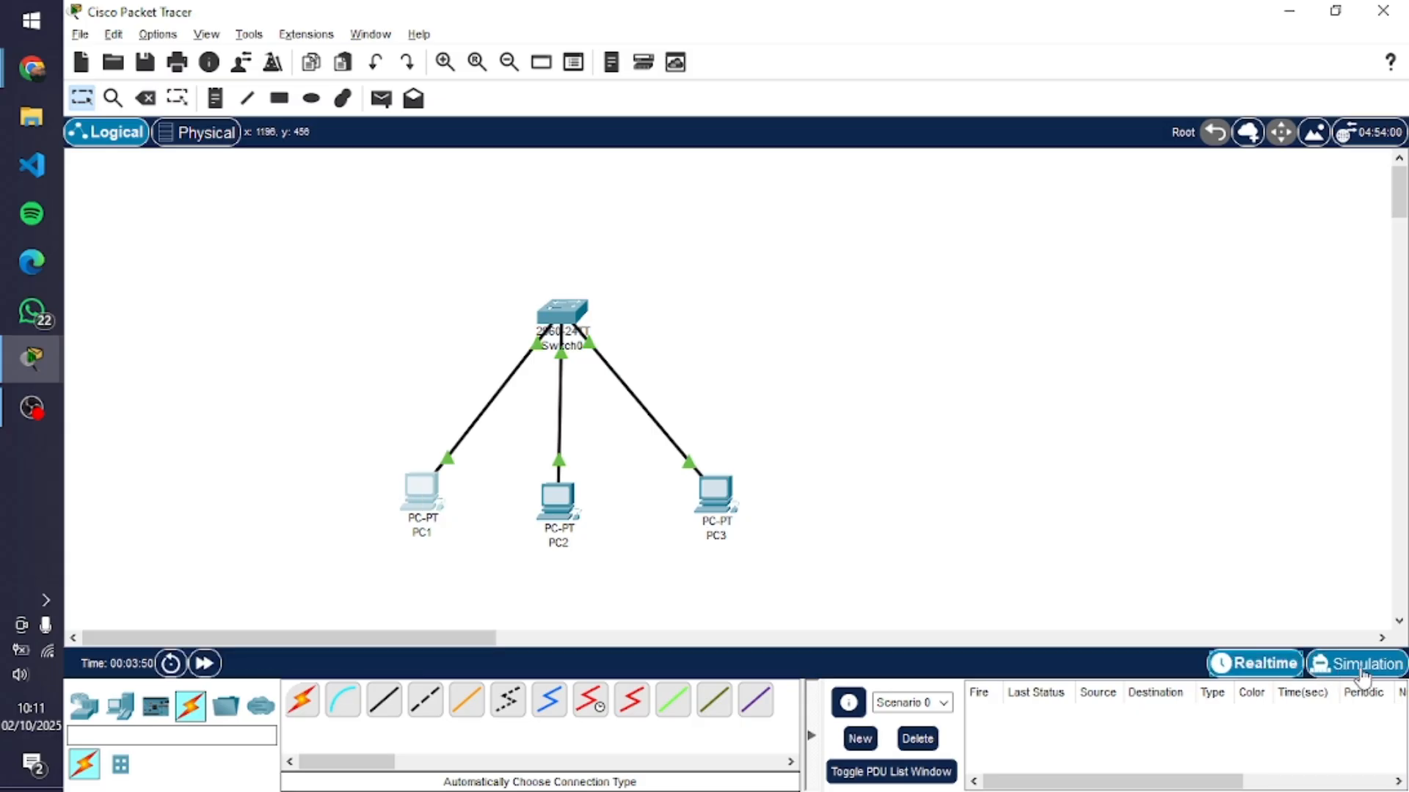
click(1305, 663)
click(1273, 663)
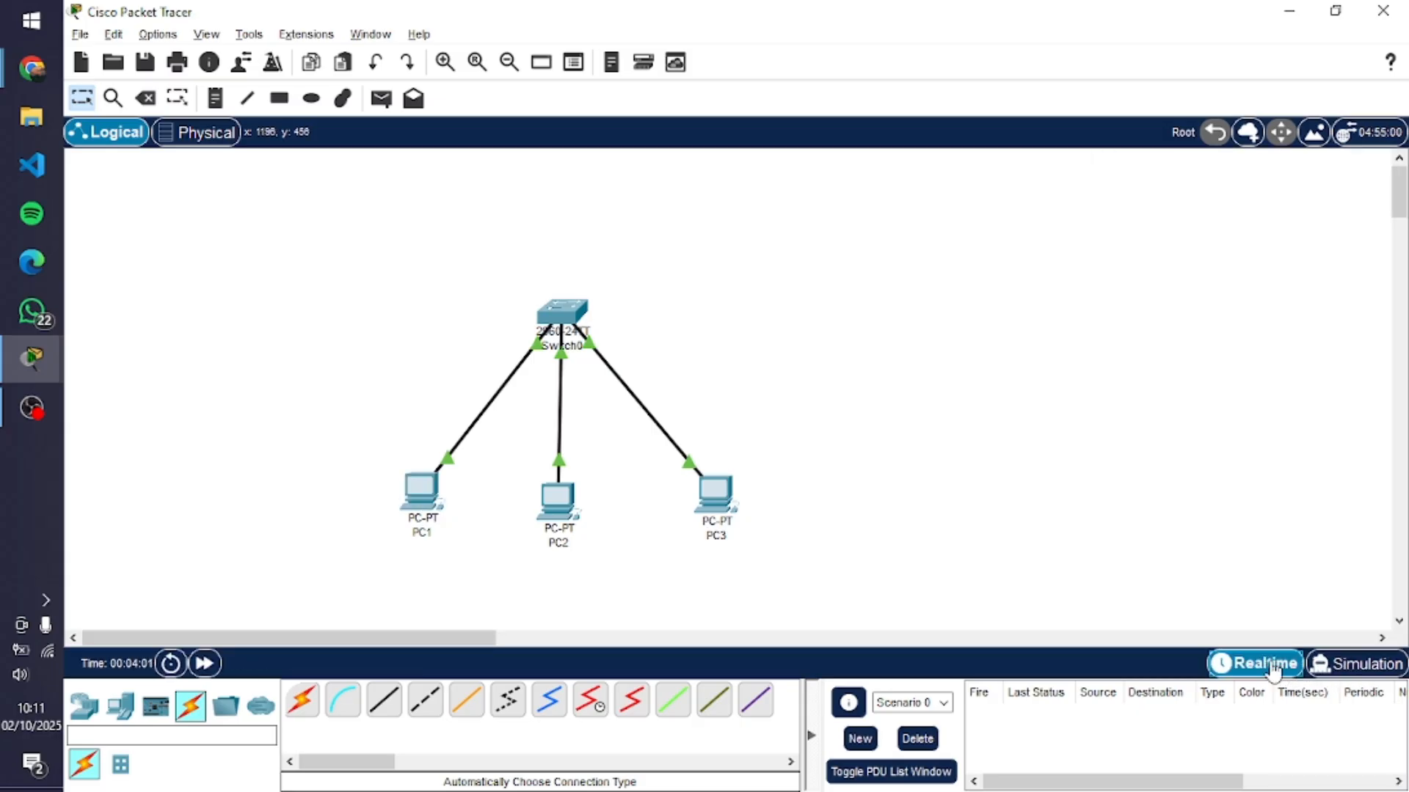
click(1334, 675)
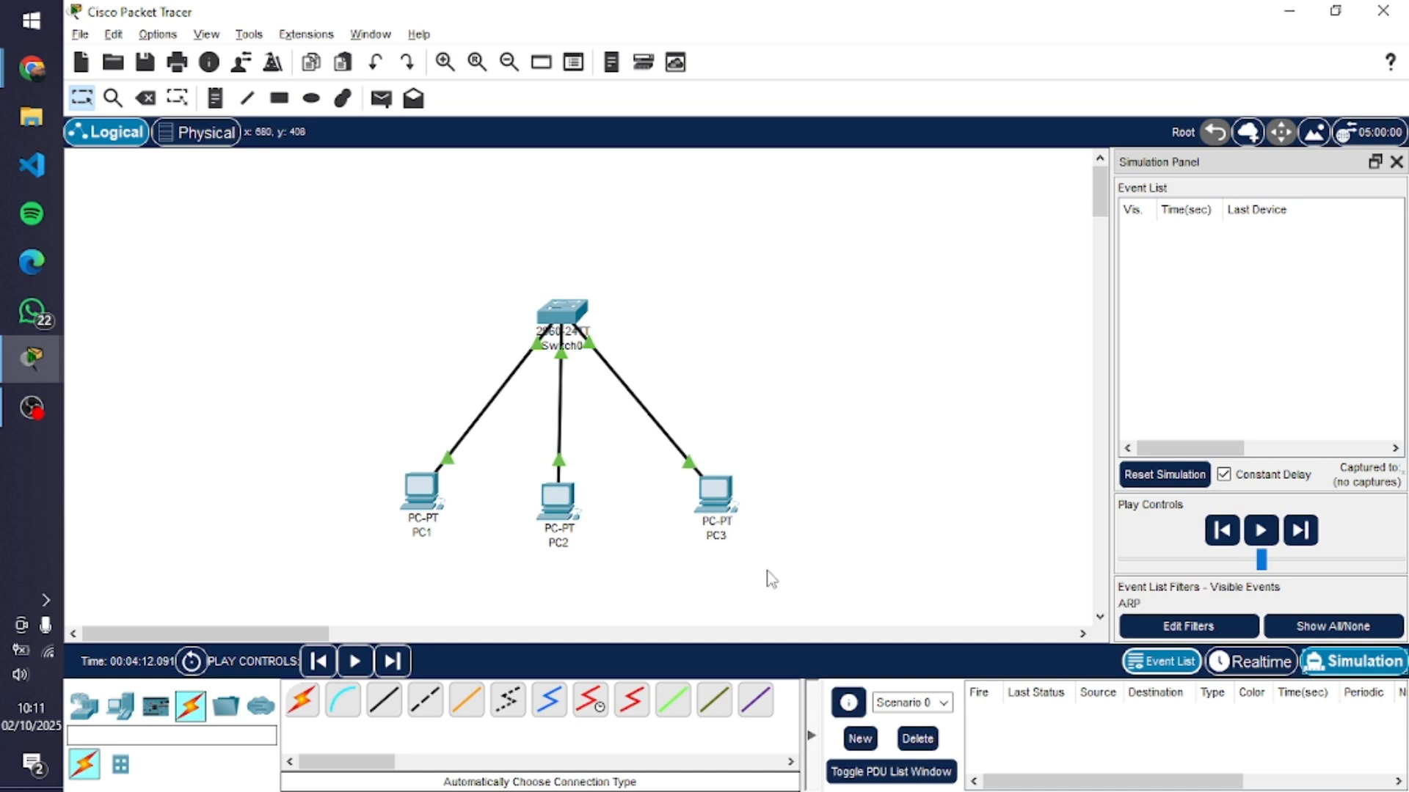
Clear all event list filters, then enable only ARP under the IPv4 filters
click(1349, 631)
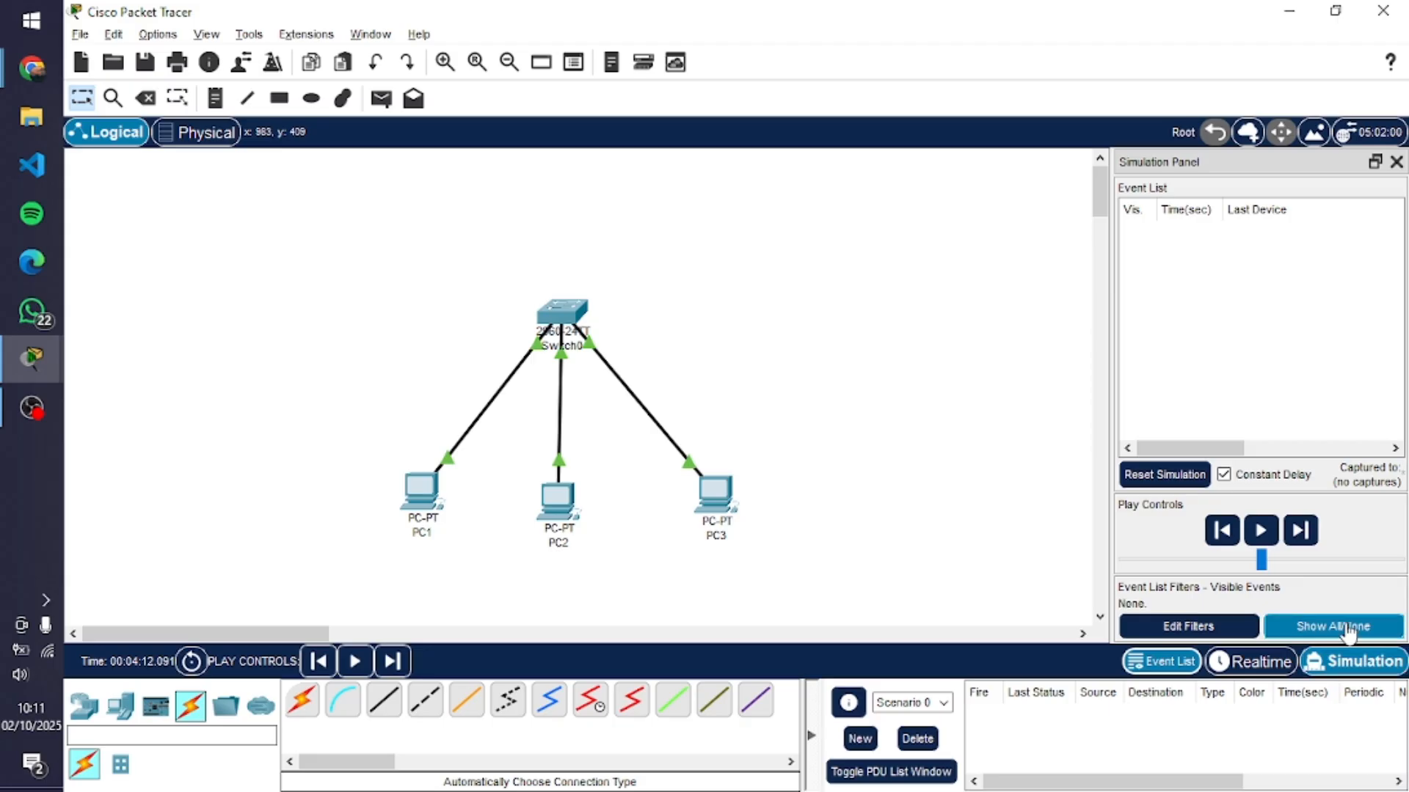
click(1251, 626)
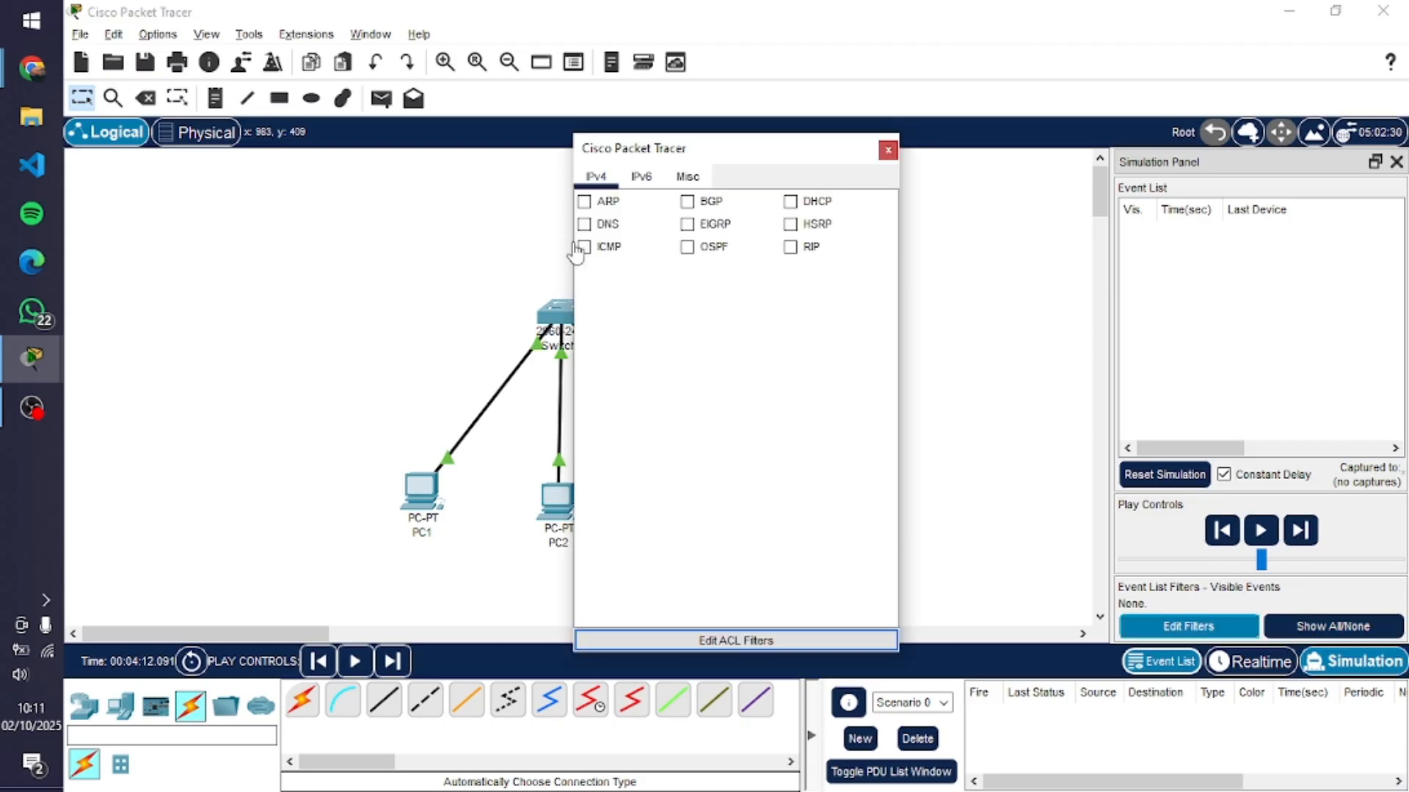
click(584, 201)
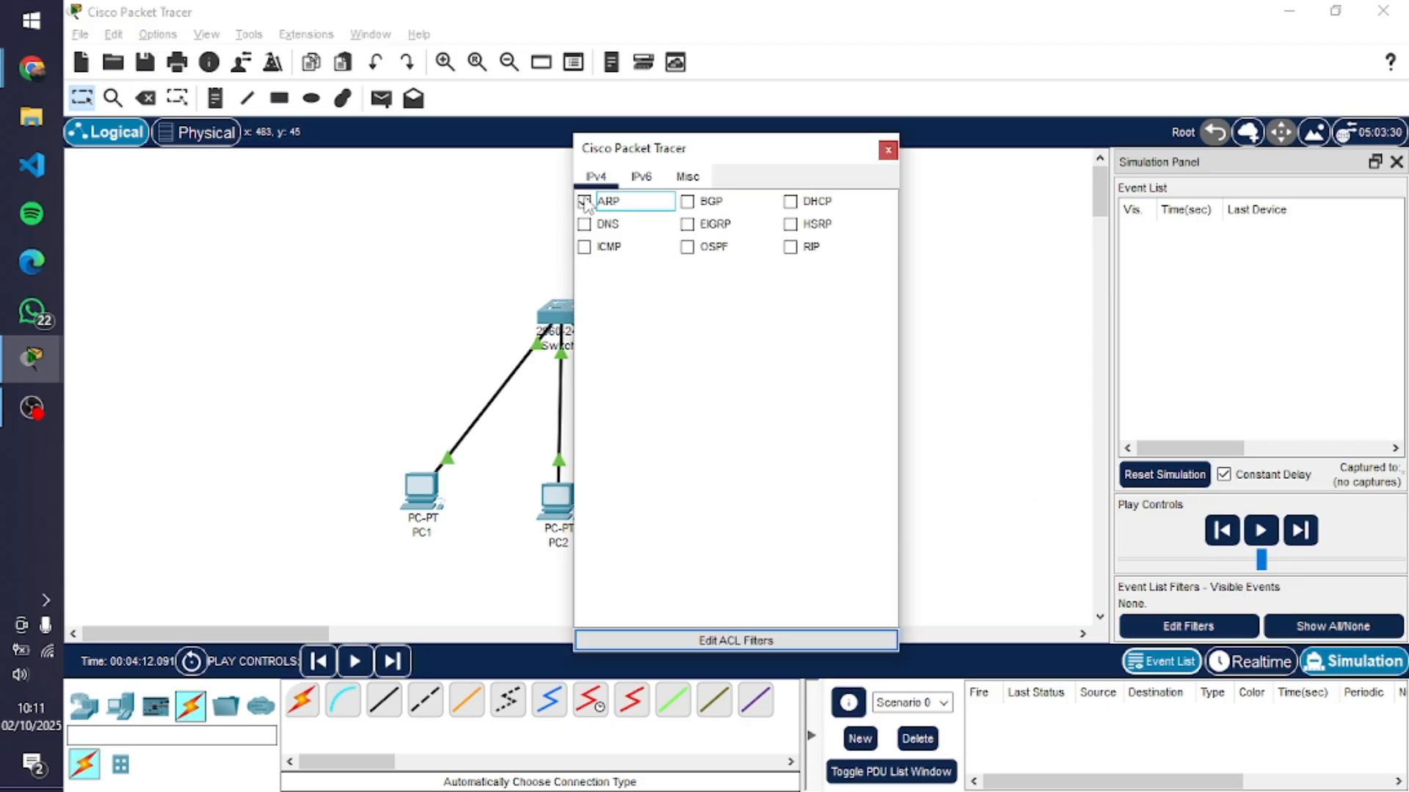
click(888, 150)
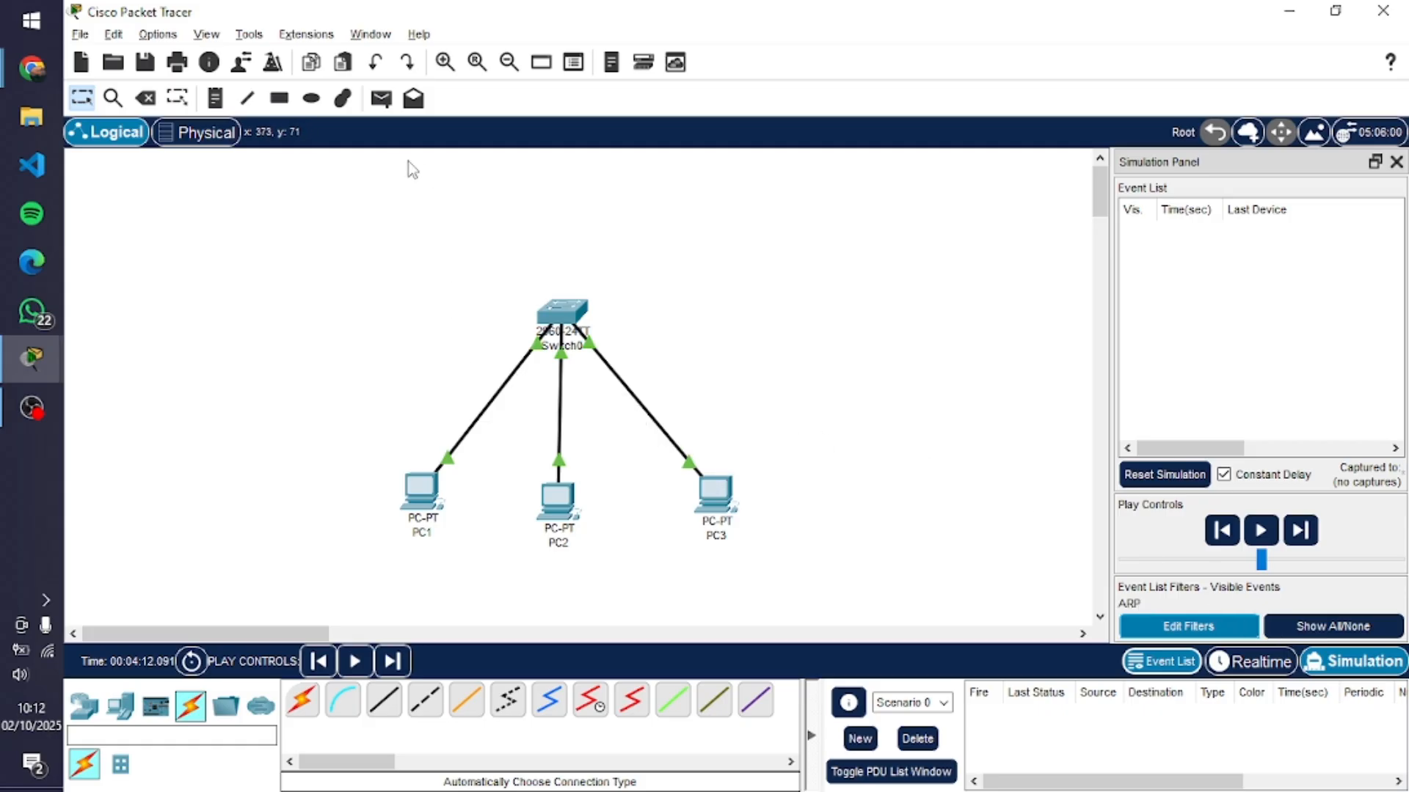
Add a simple PDU with PC1 as the source and PC3 as the destination
click(381, 112)
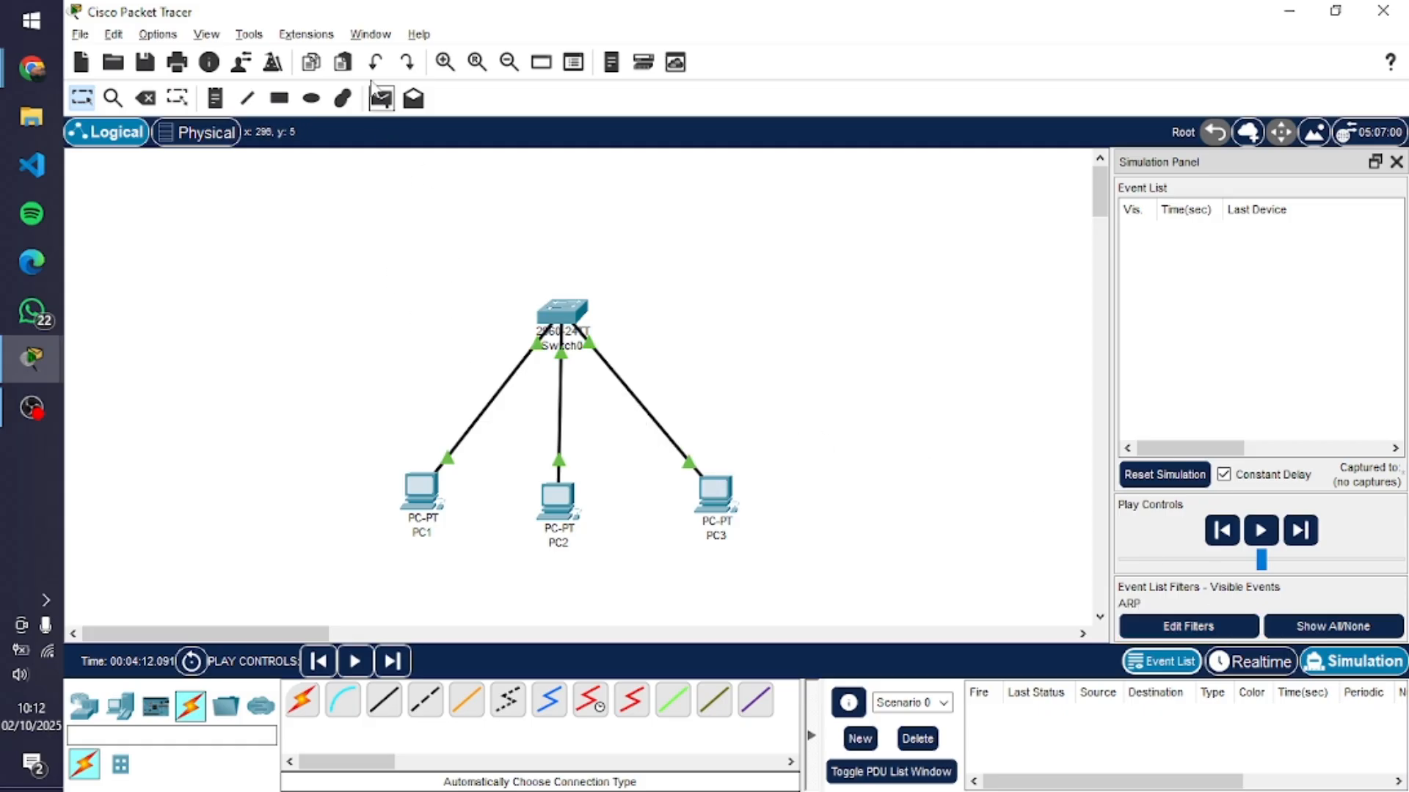
click(382, 103)
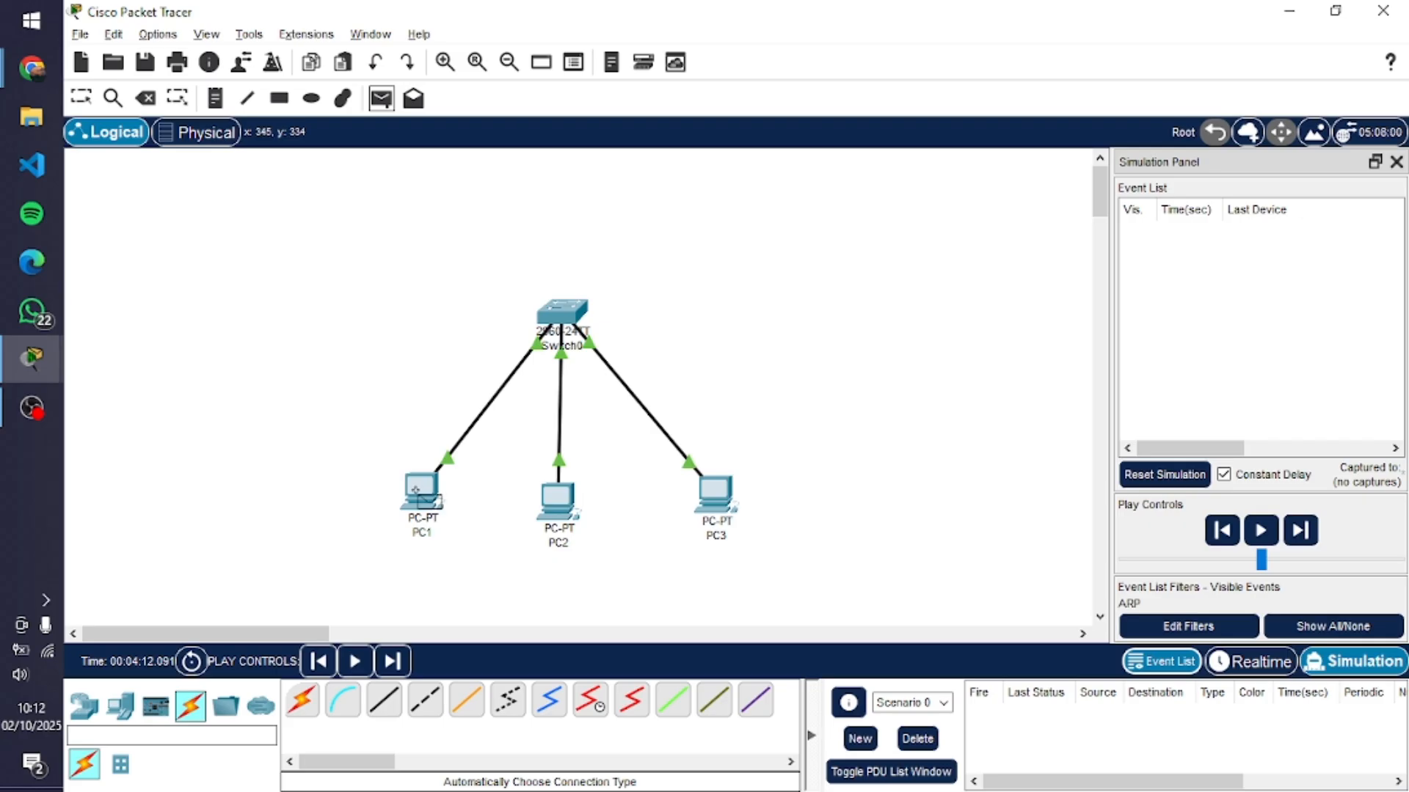
click(416, 489)
click(715, 491)
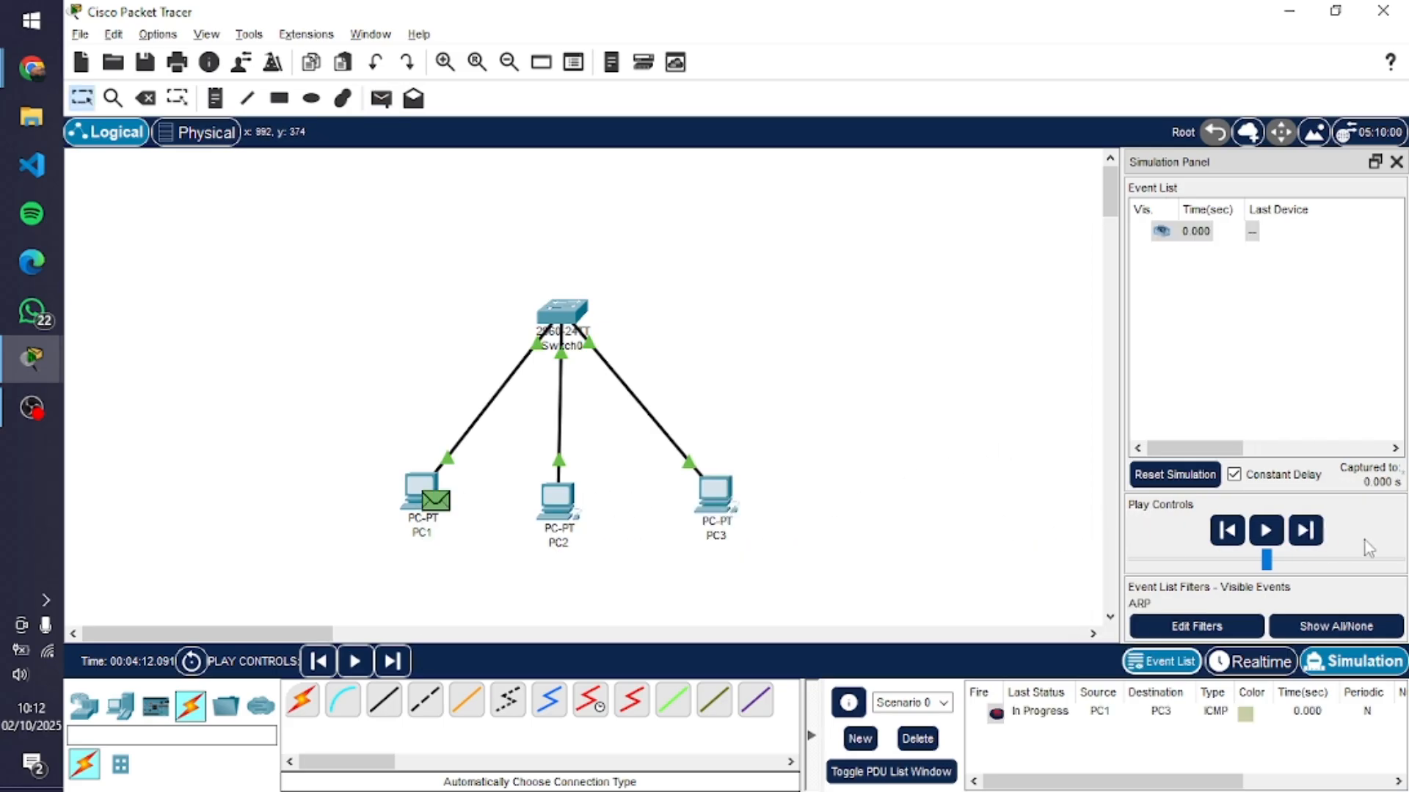
Play the ARP simulation from PC1 to PC3, pause and step back one event, then resume playback
click(1283, 547)
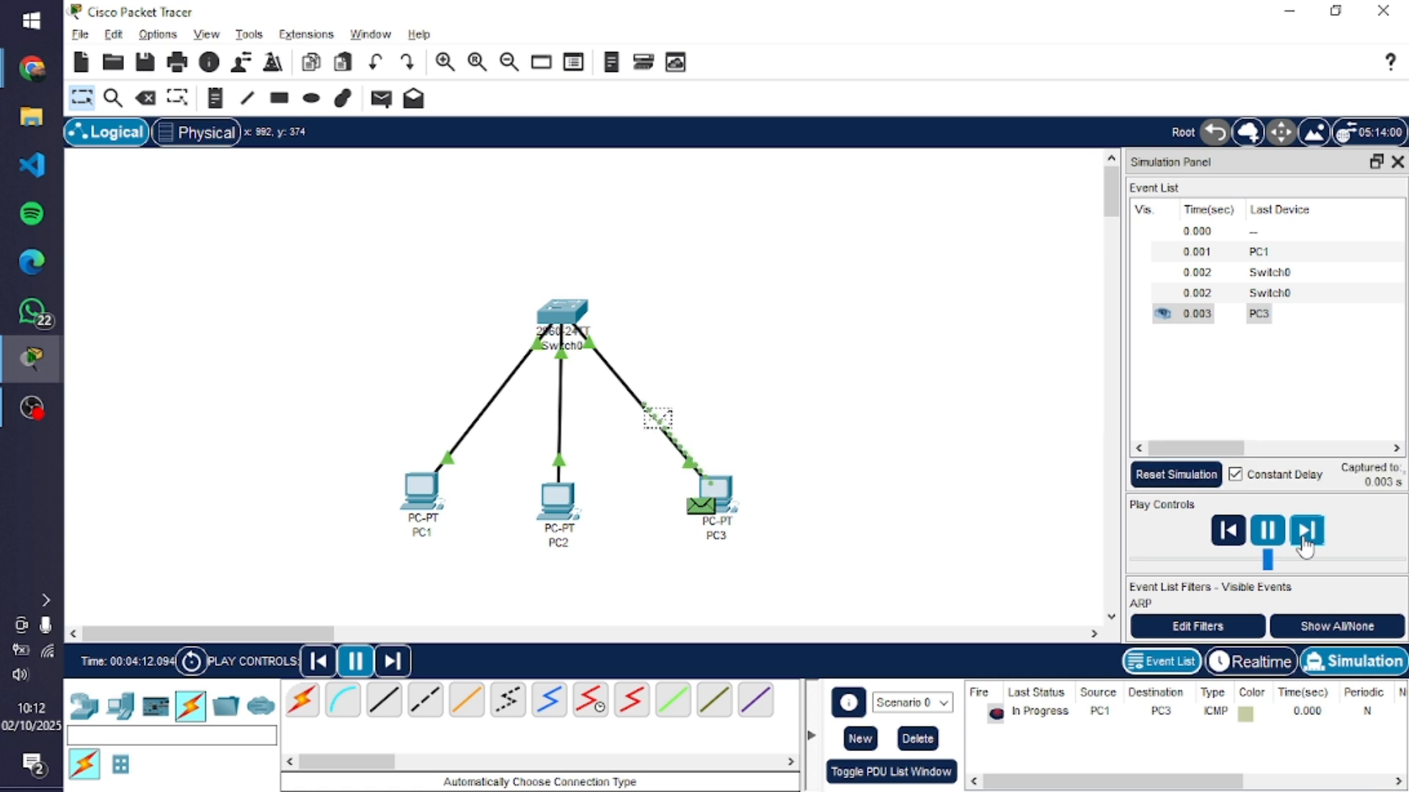
click(1269, 540)
click(1245, 534)
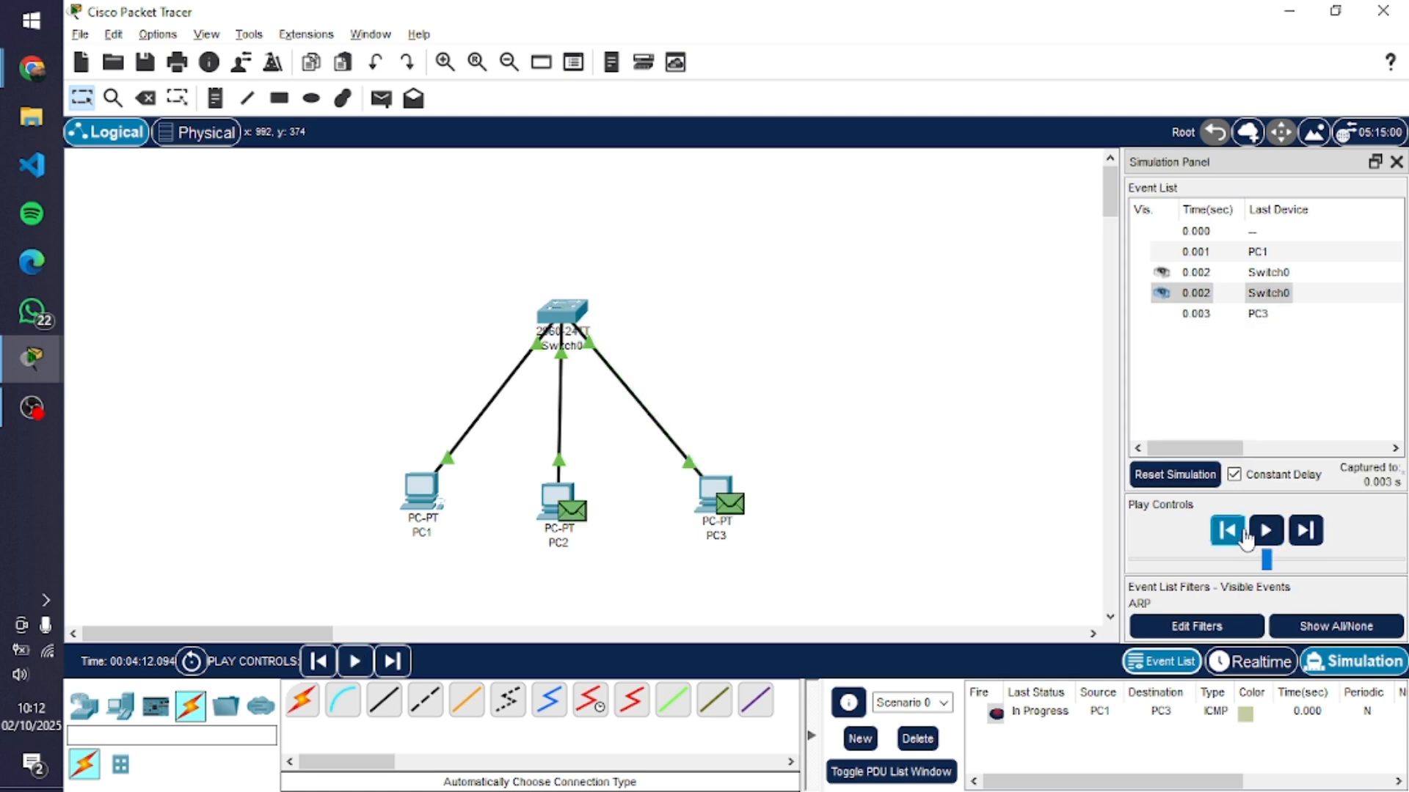
click(1263, 535)
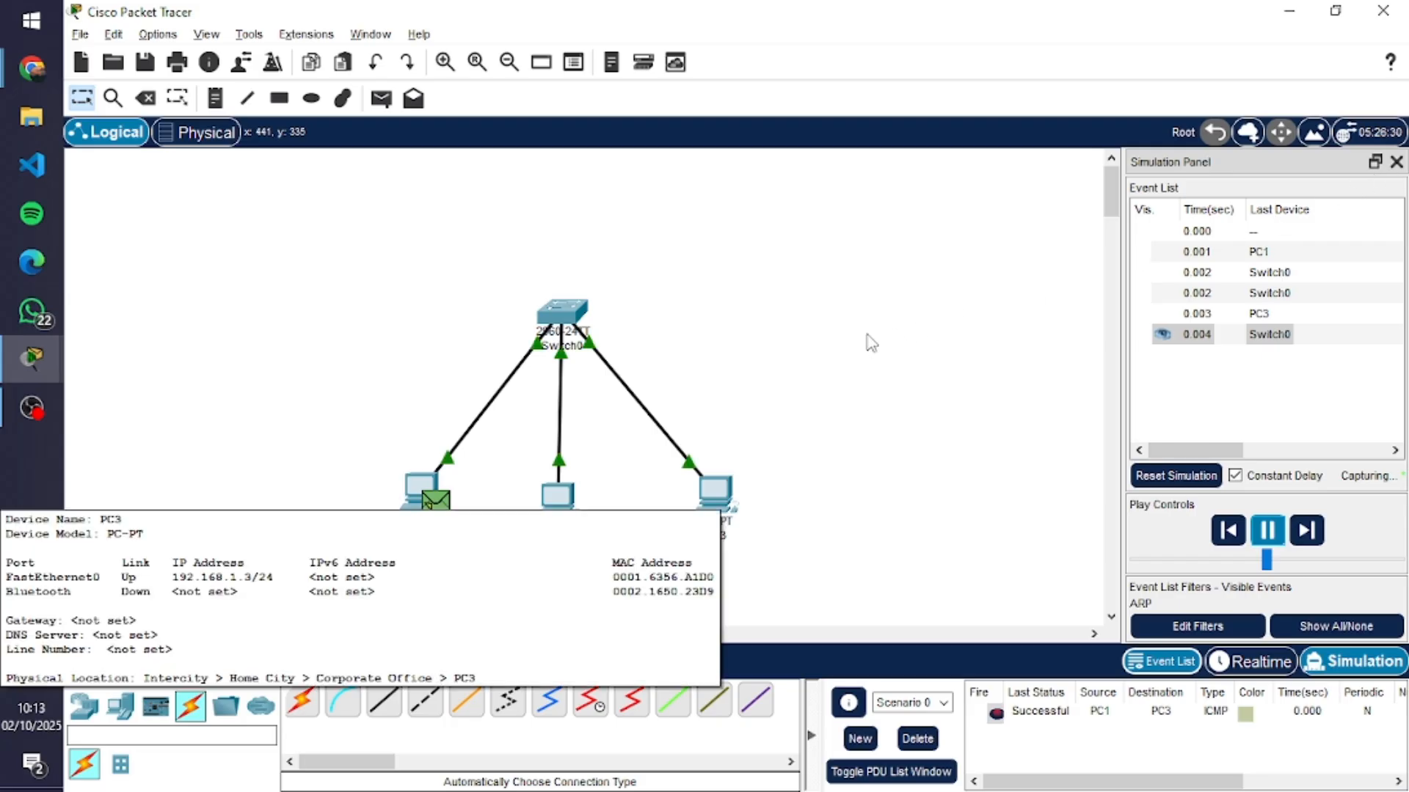
Switch to the ARP guide in Chrome and reread the instructions on returning to Realtime mode and checking PC1 with arp -a
key(alt+Tab)
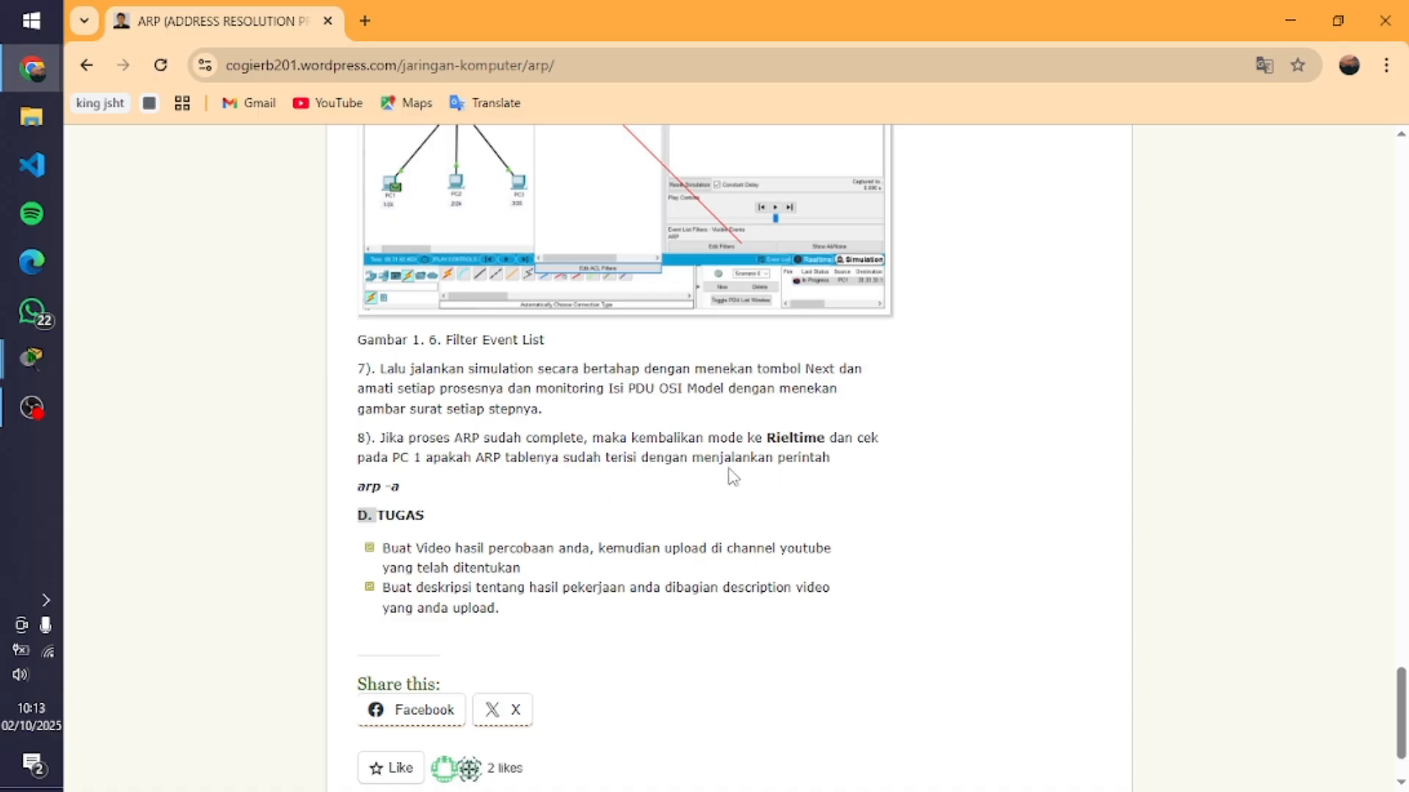
scroll(550, 504, up, 3)
scroll(402, 509, down, 3)
drag(406, 438, 745, 465)
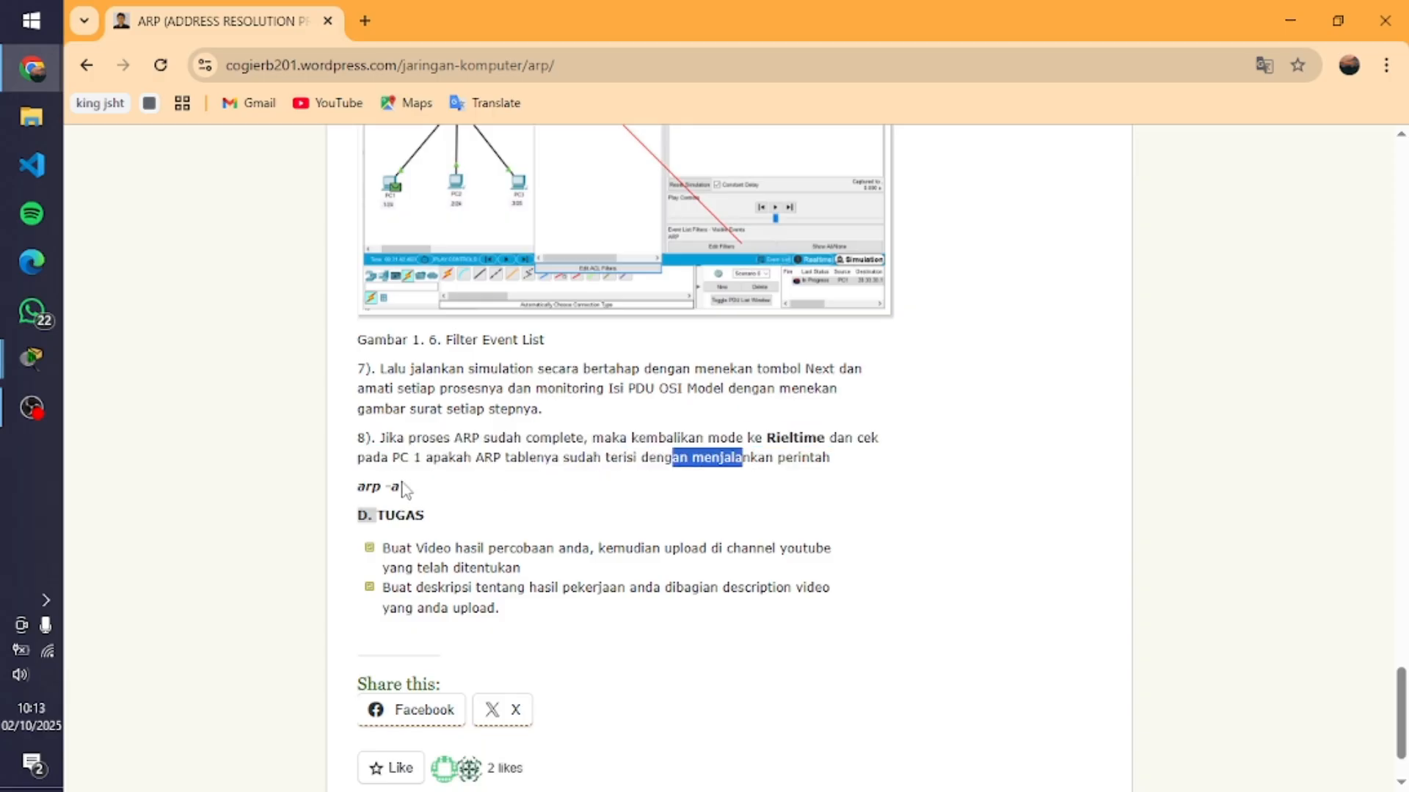
drag(410, 499, 365, 488)
scroll(533, 452, up, 3)
scroll(534, 452, up, 2)
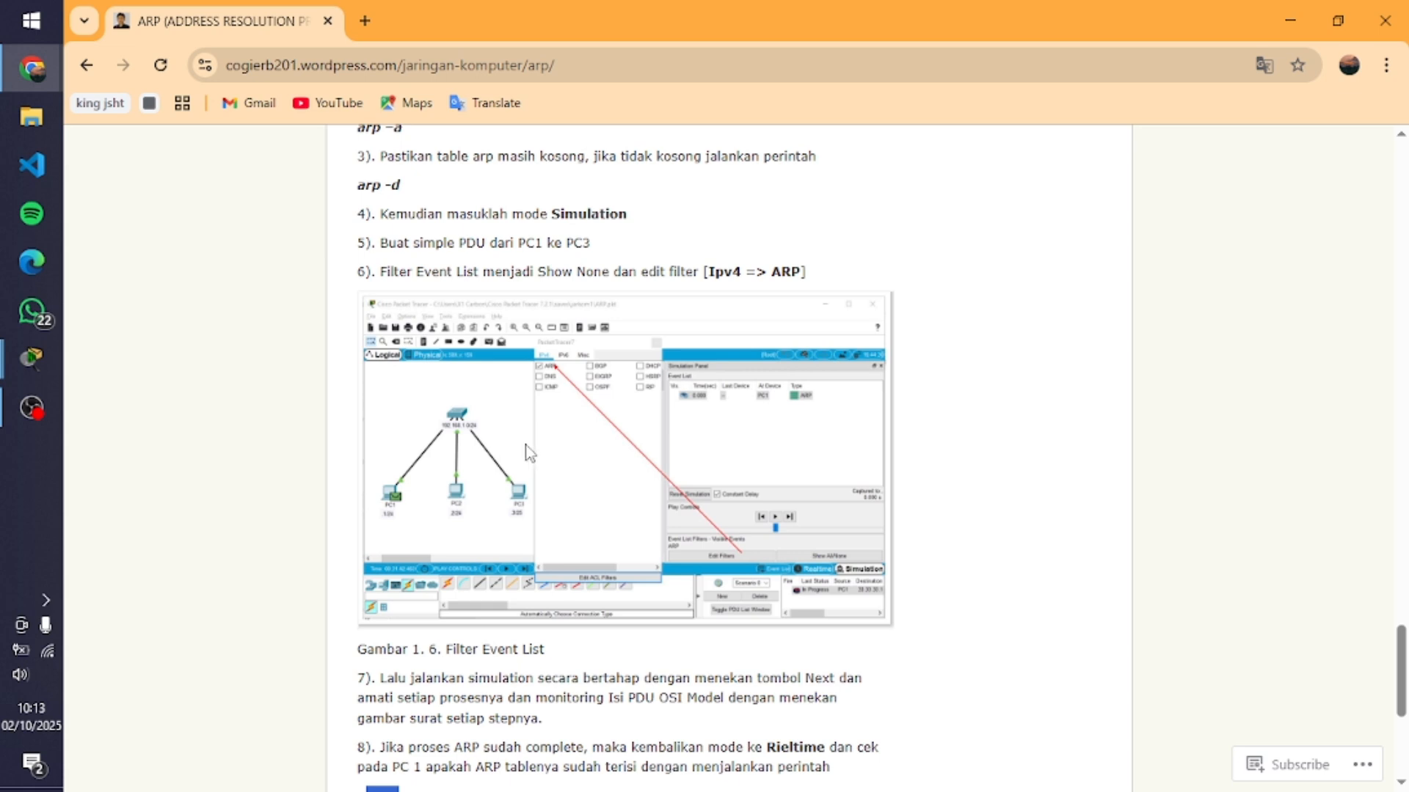
Switch back to Packet Tracer, return to Realtime mode and run arp -a in PC1's Command Prompt
key(alt+Tab)
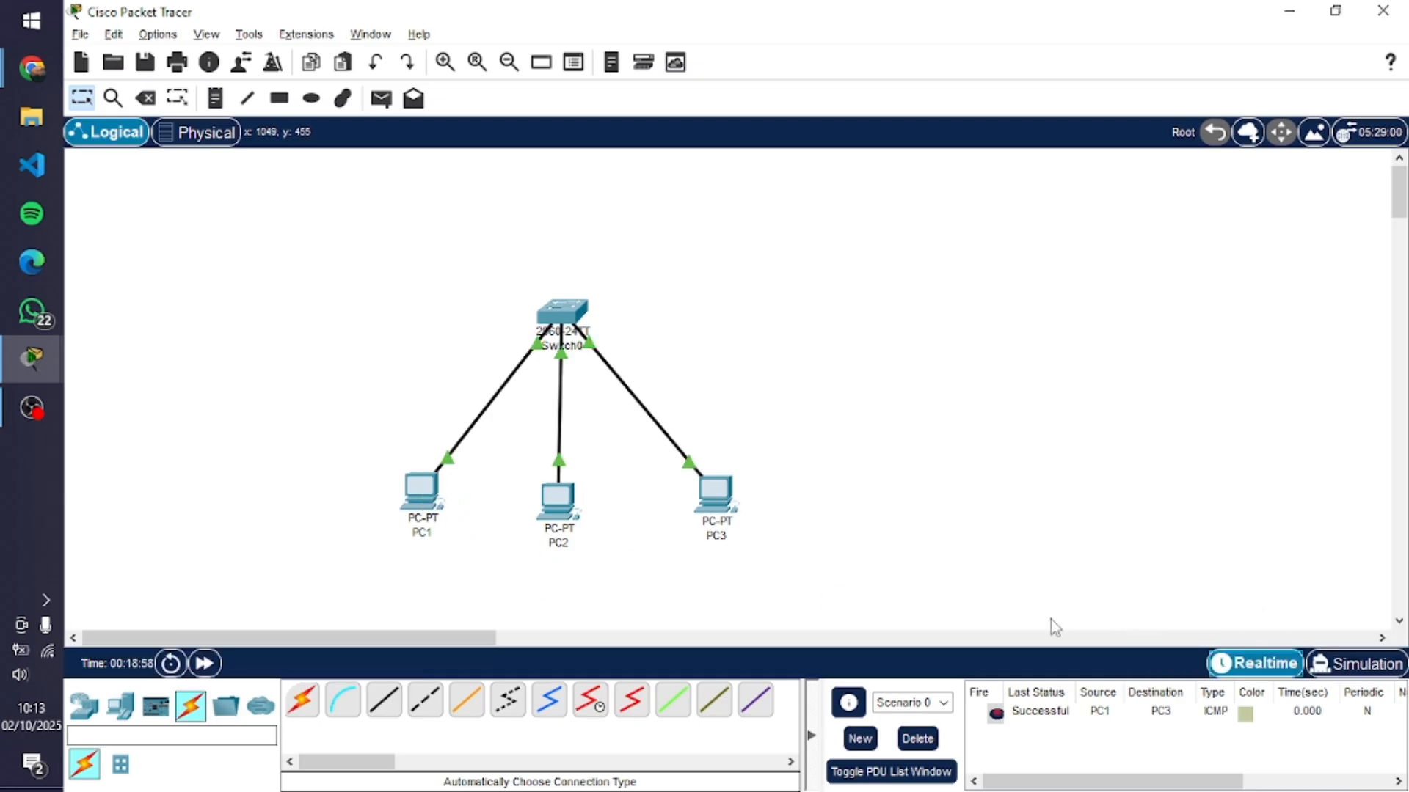
click(432, 498)
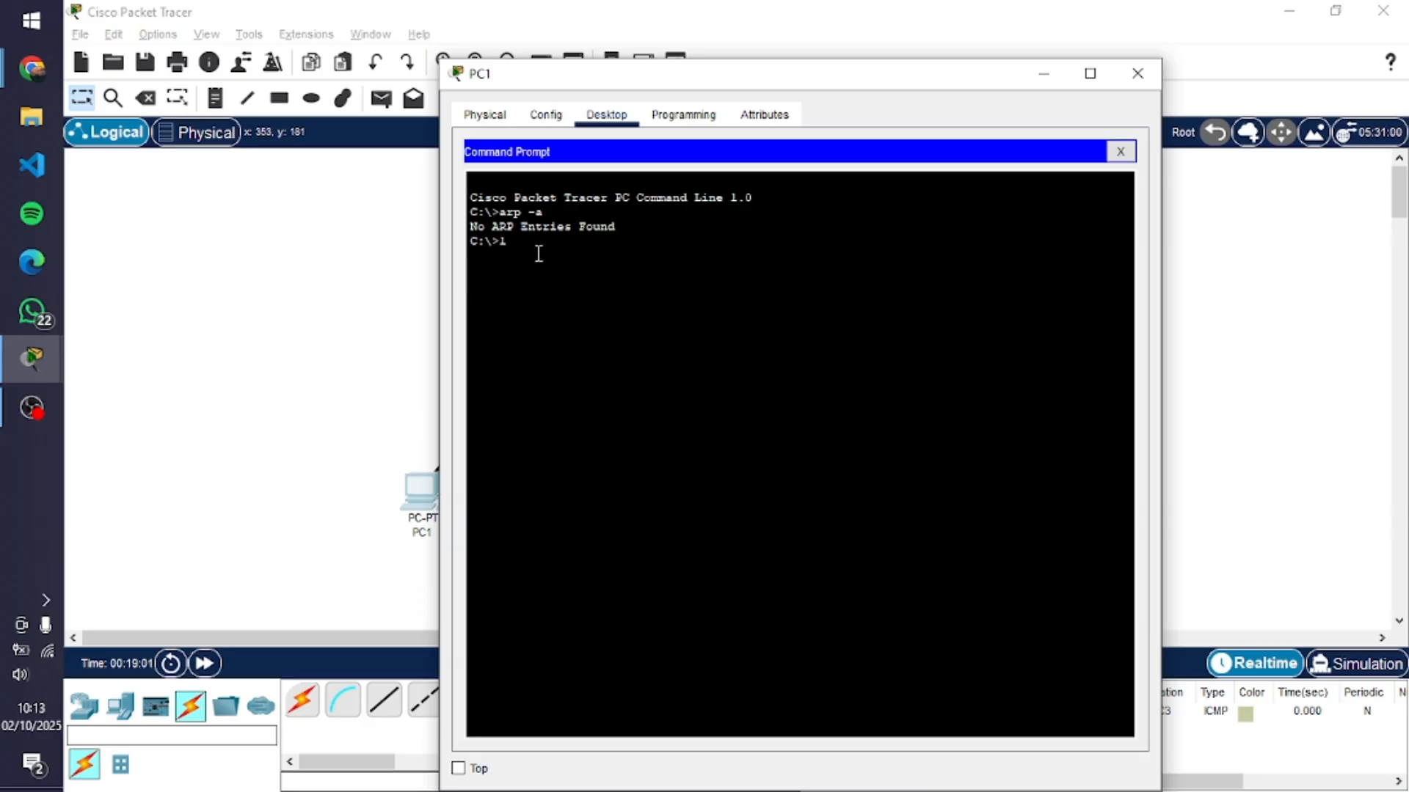
text(arp -a)
key(Return)
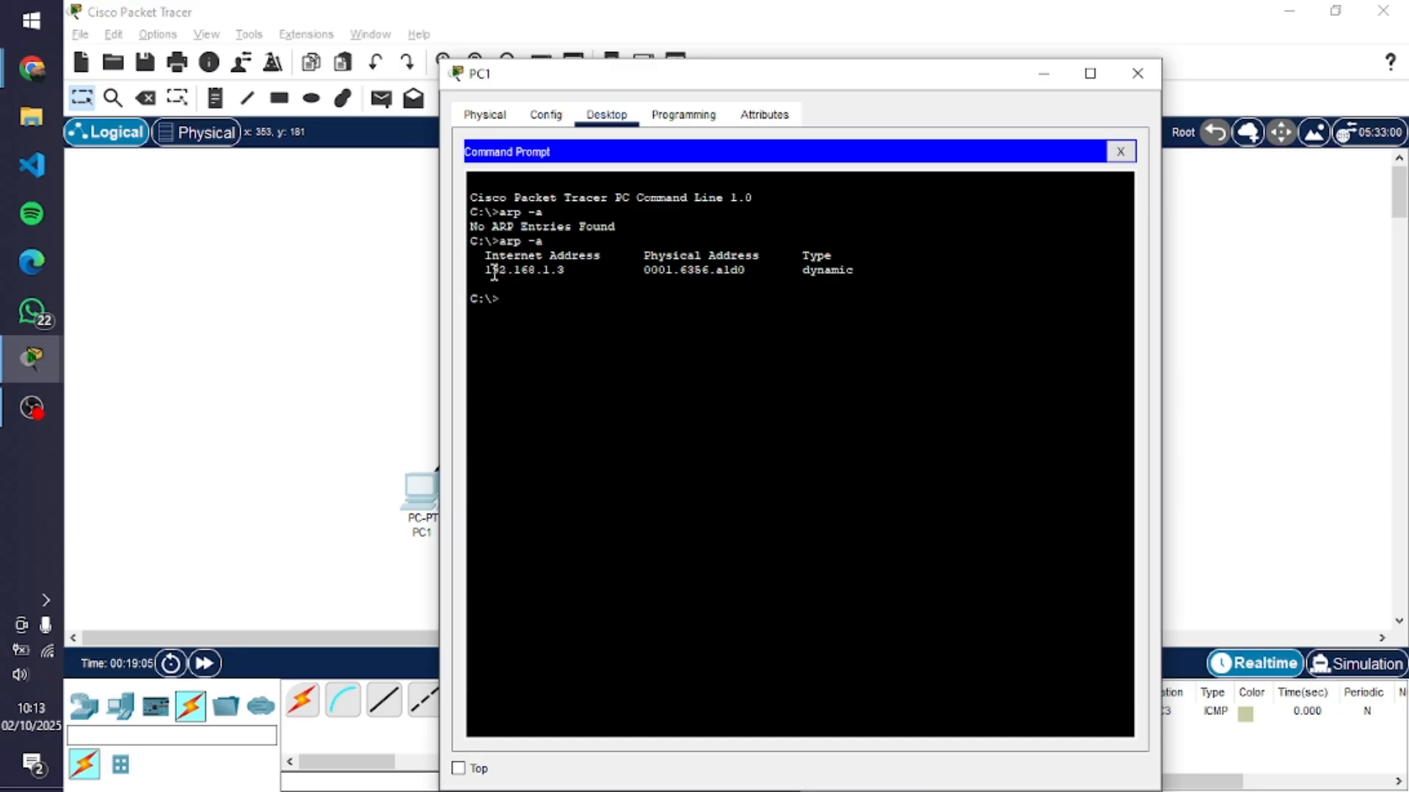
Examine the ARP table entry in PC1's Command Prompt alongside the network topology, repositioning the PC1 window as needed
drag(484, 269, 855, 268)
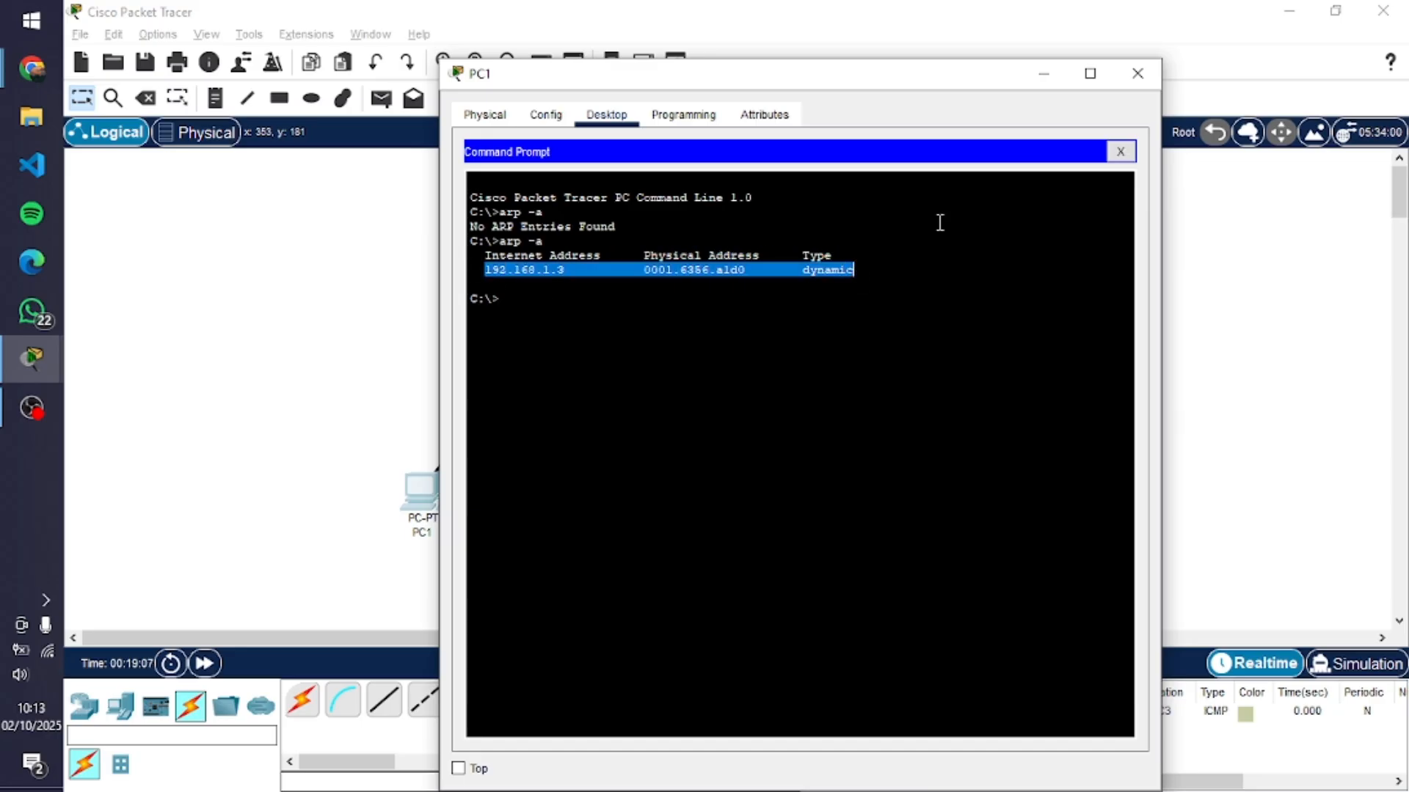
drag(842, 82, 1077, 186)
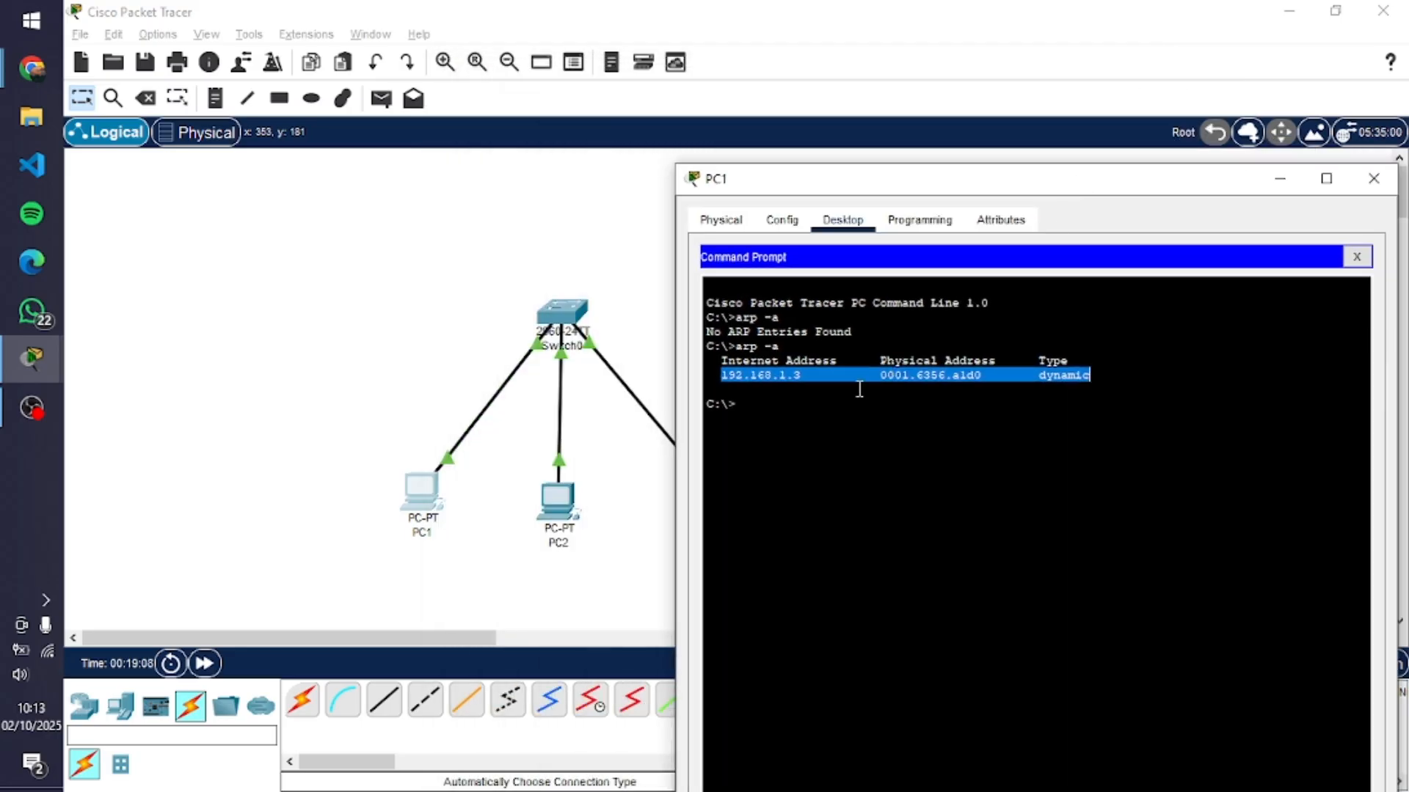
drag(933, 184, 1034, 263)
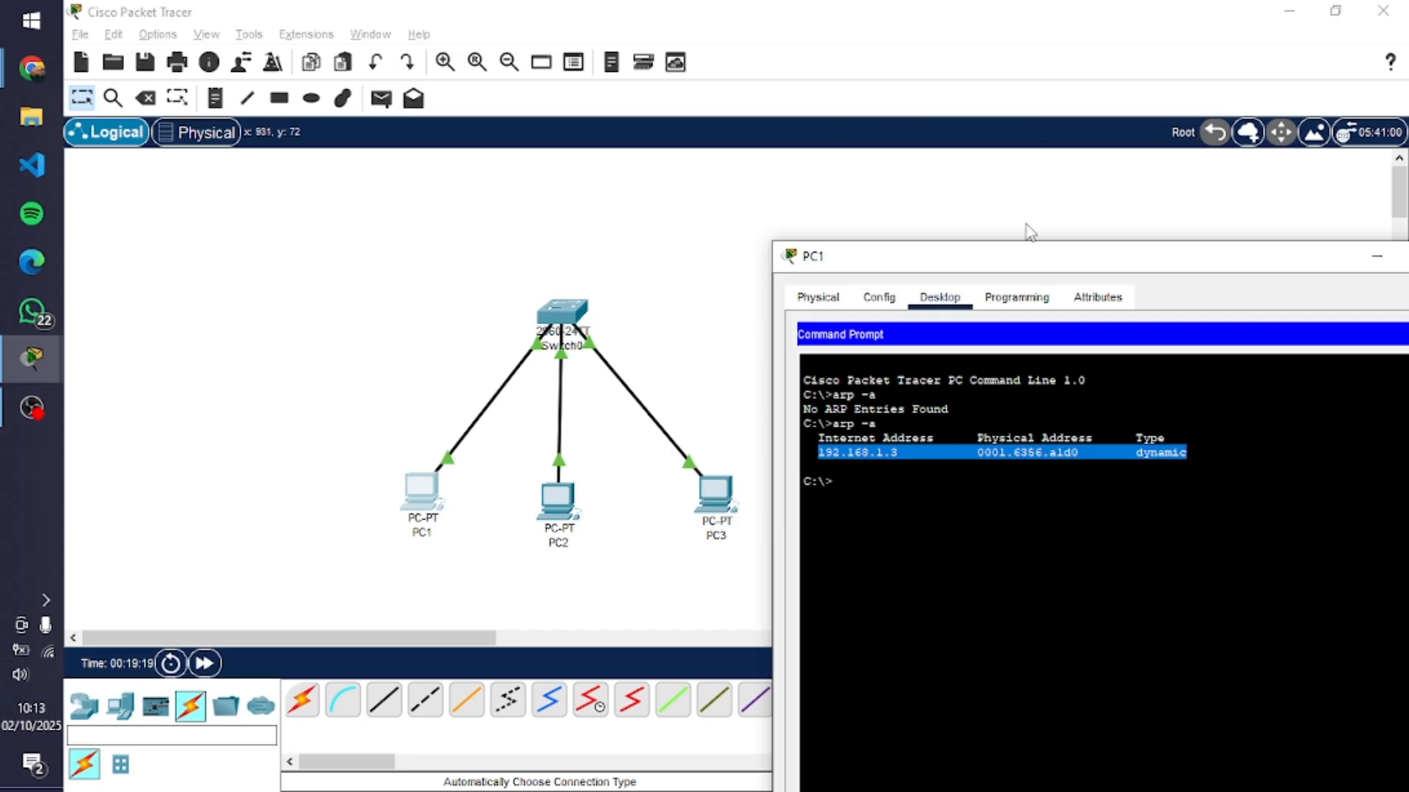
drag(1031, 268, 944, 212)
click(968, 440)
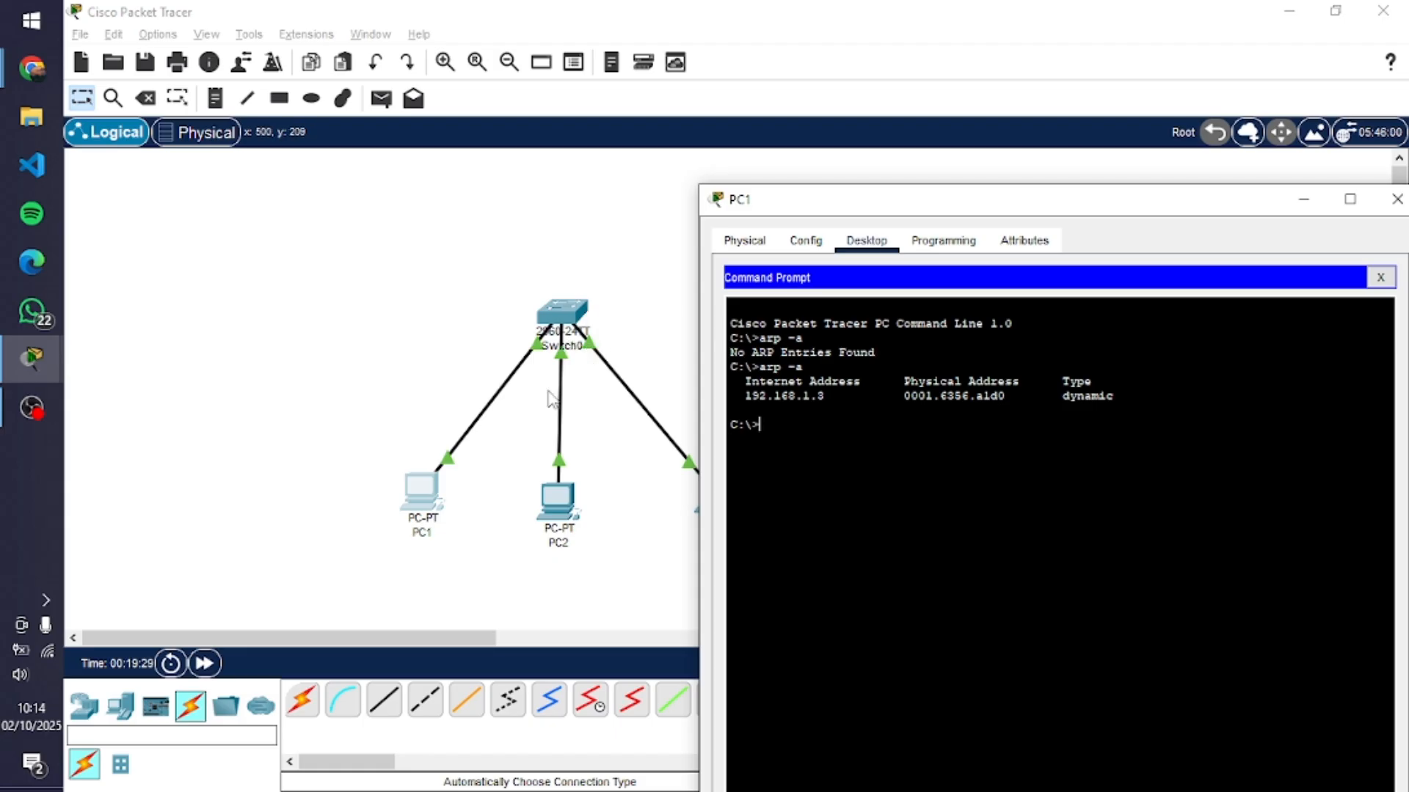
drag(853, 207, 720, 201)
drag(823, 201, 901, 195)
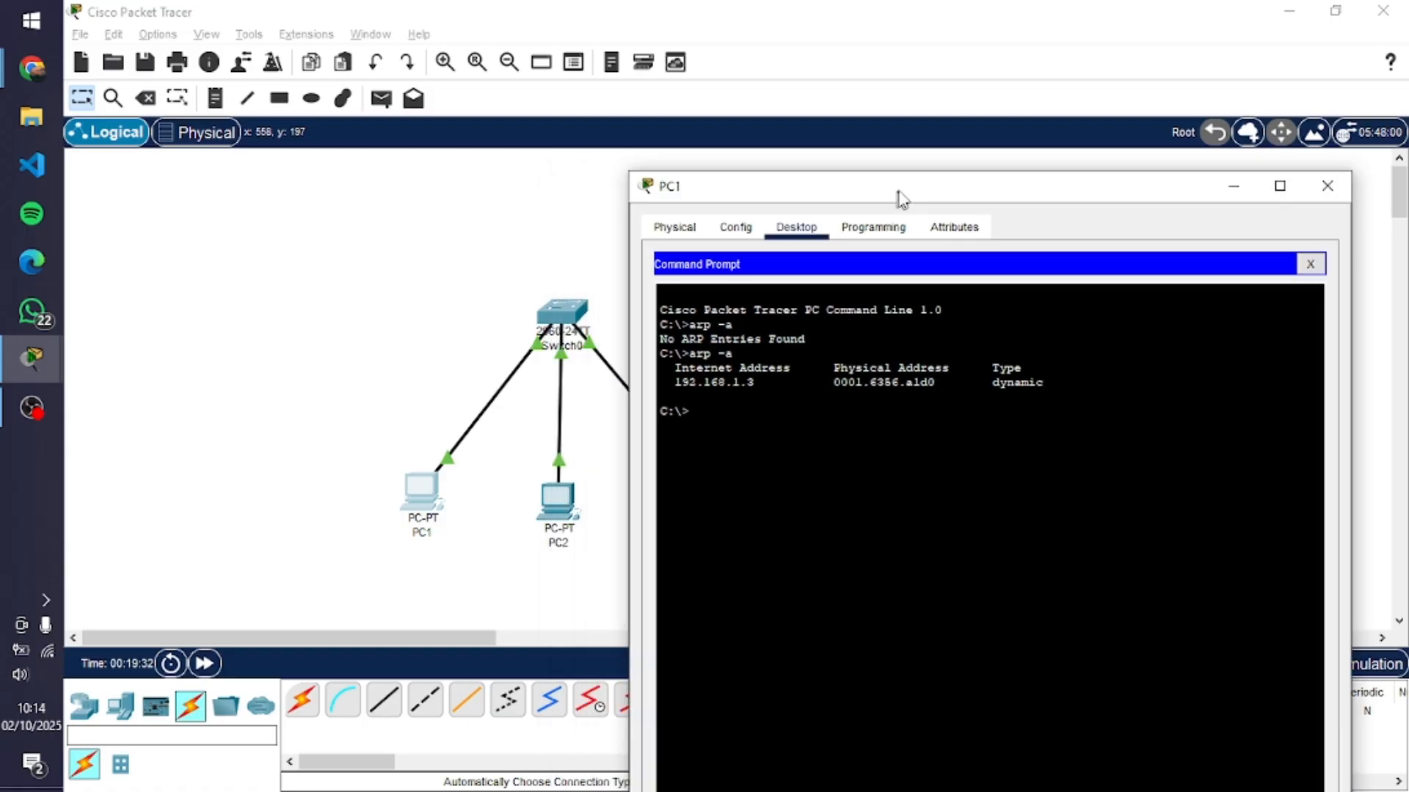
drag(815, 201, 611, 139)
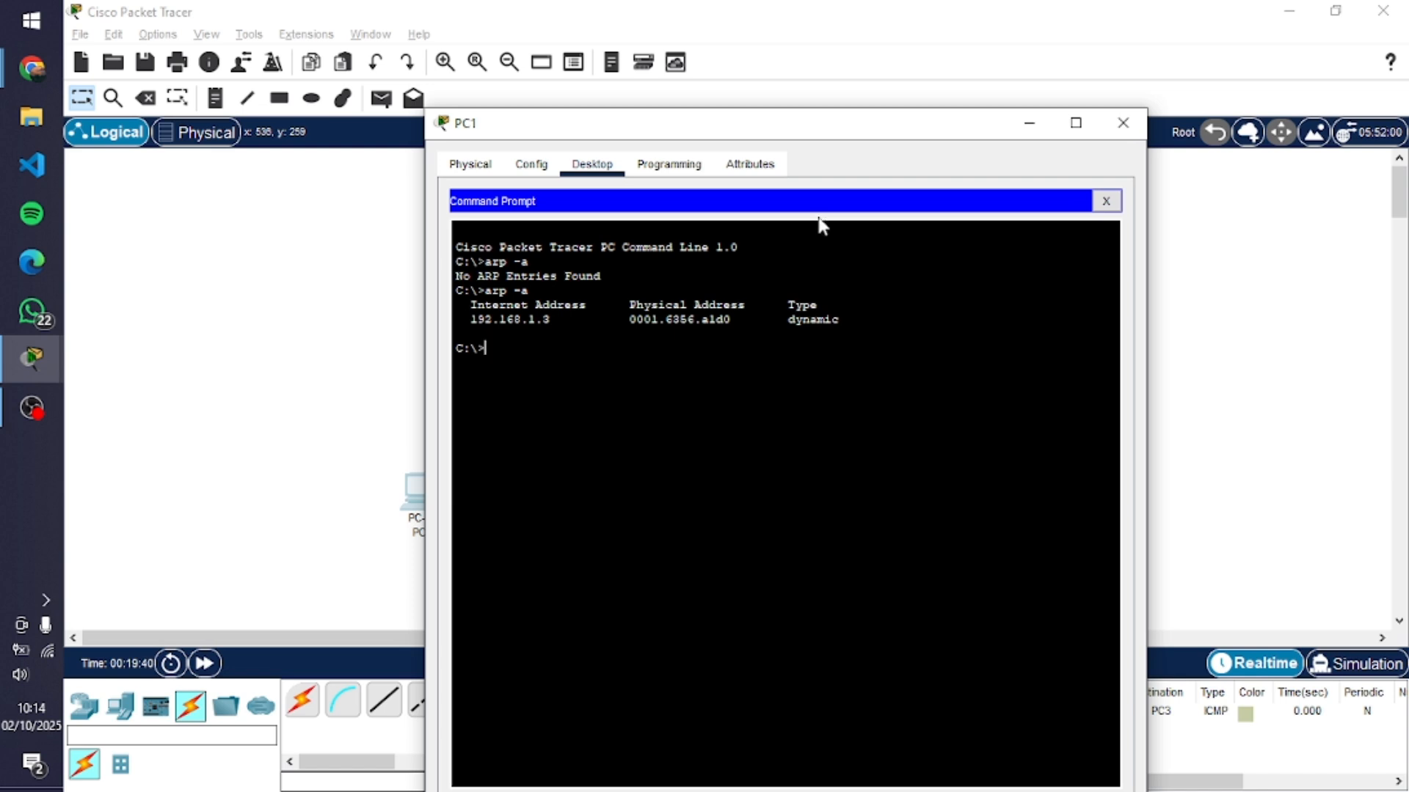
drag(826, 125, 795, 81)
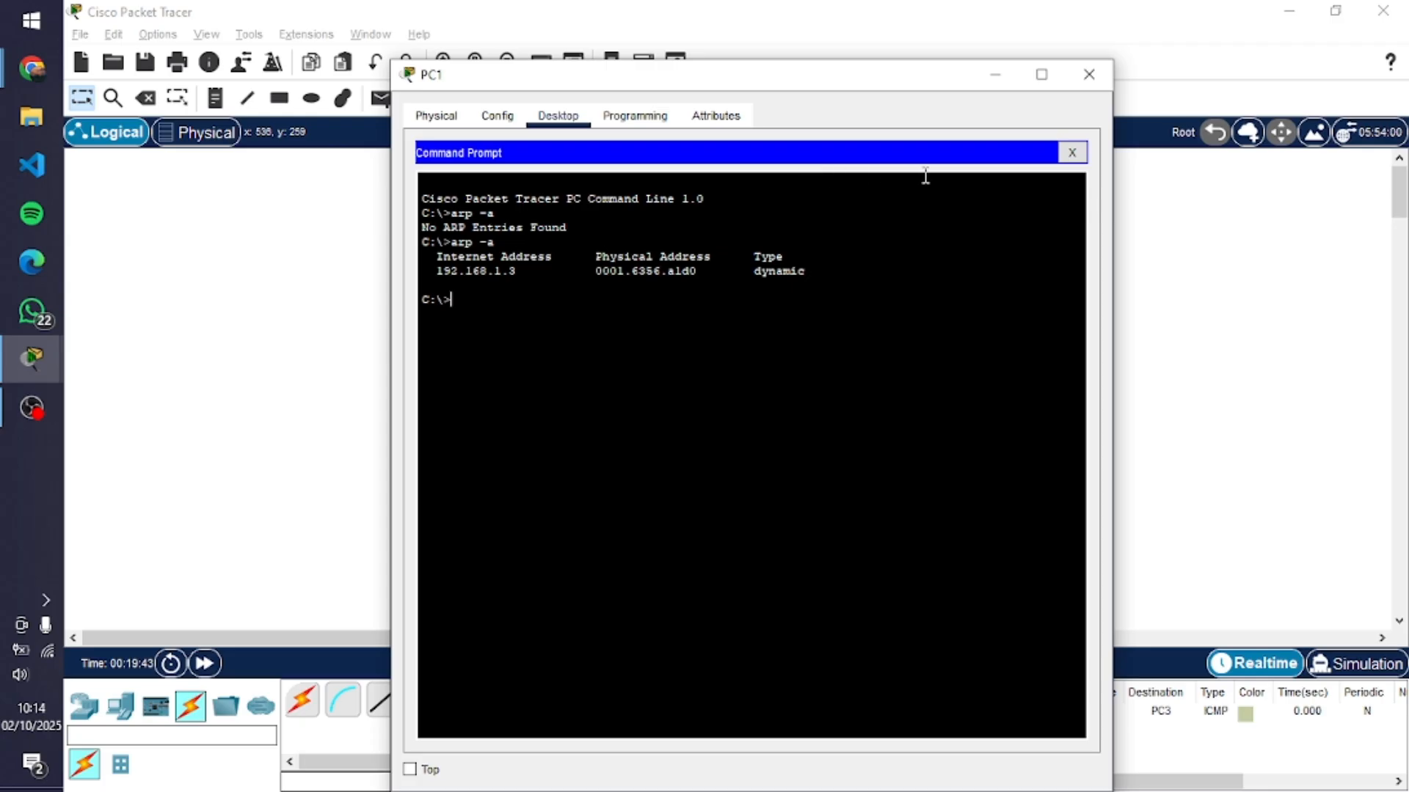